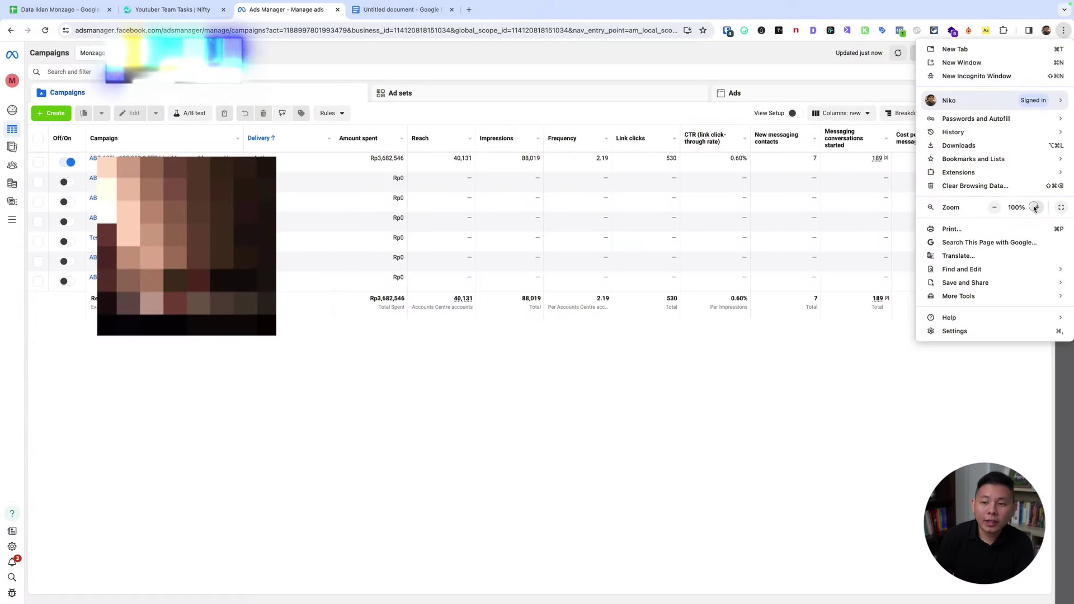
- Enlarge the campaigns page to 125% zoom and bring the messaging contact and conversation columns into view
left_click(1034, 208)
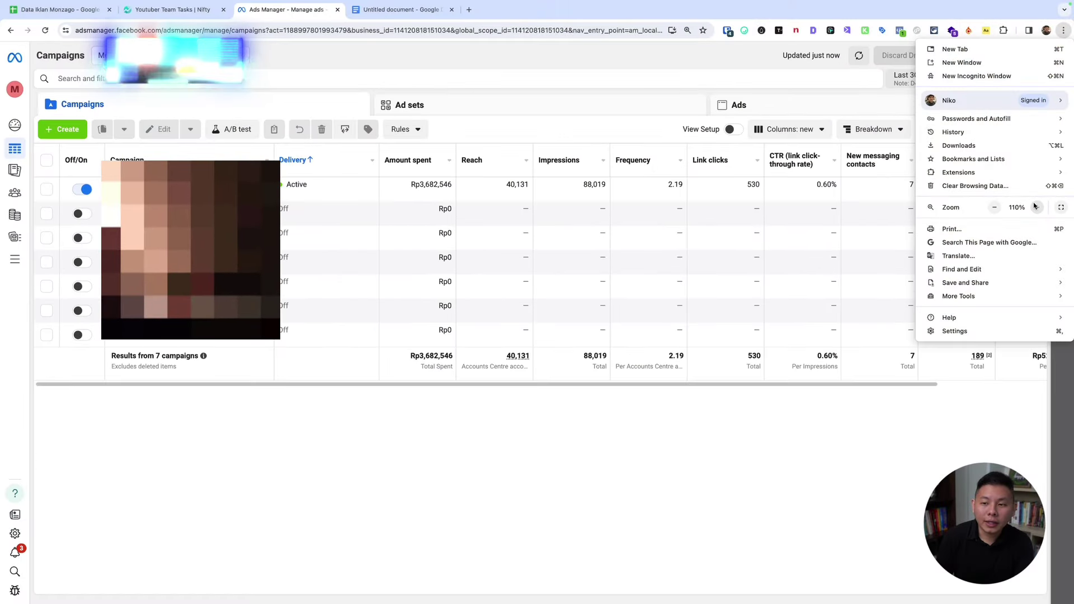
left_click(1034, 208)
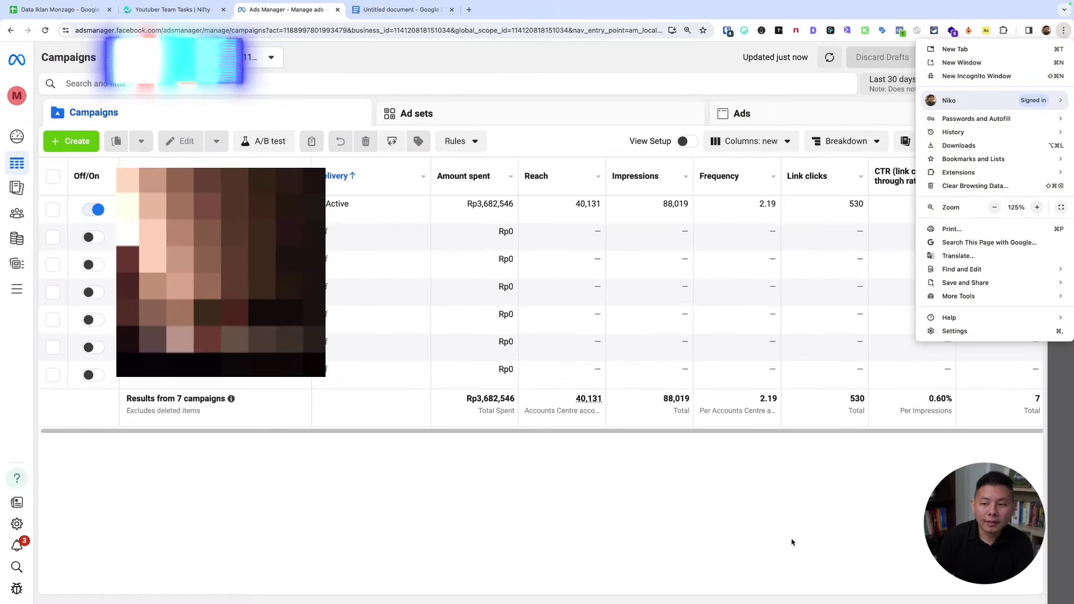
left_click(761, 540)
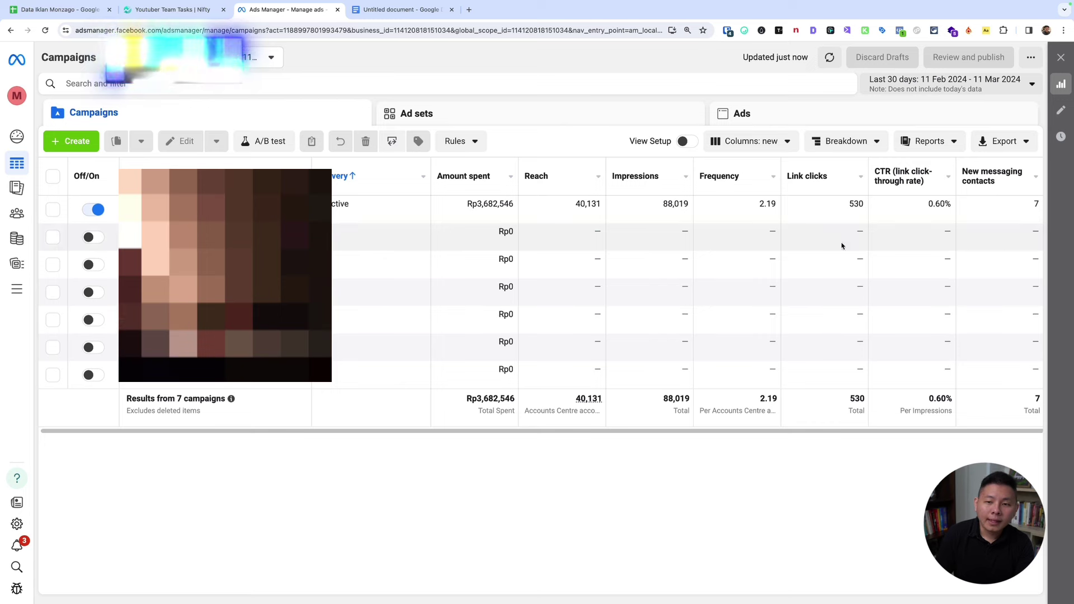
left_click_drag(796, 431, 915, 443)
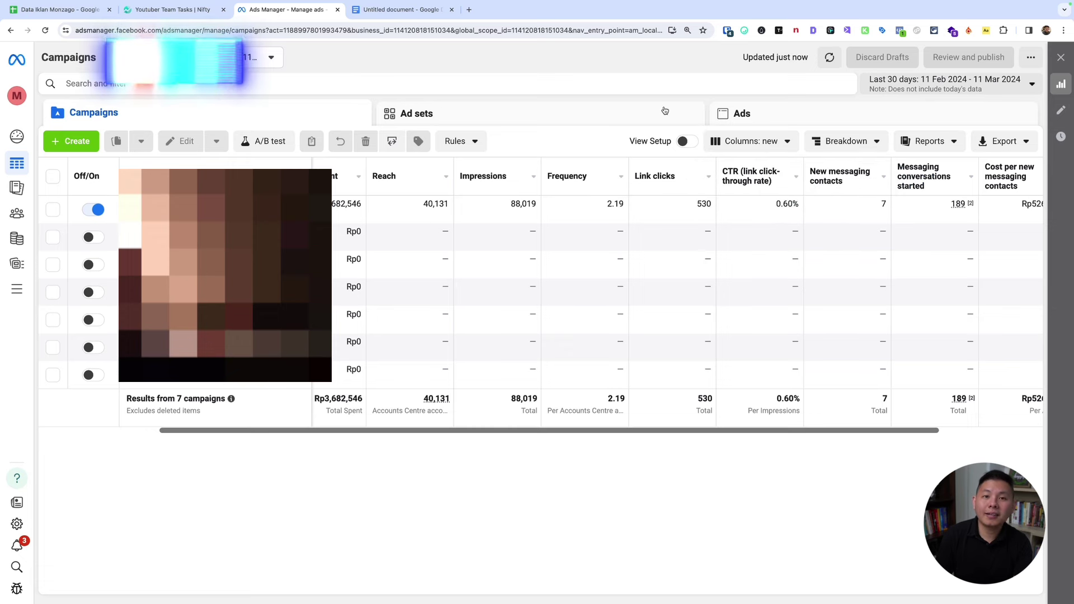
- In the untitled Google Docs document, insert blank lines above the numbered list and highlight item 1, "Target pasar tidak relevan"
left_click(421, 16)
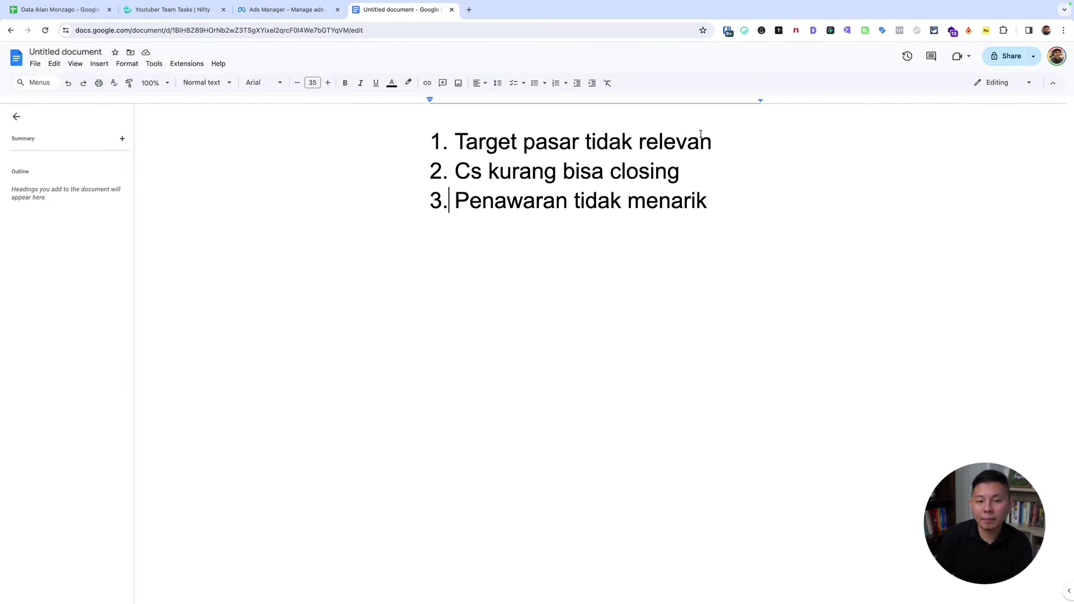
left_click(579, 121)
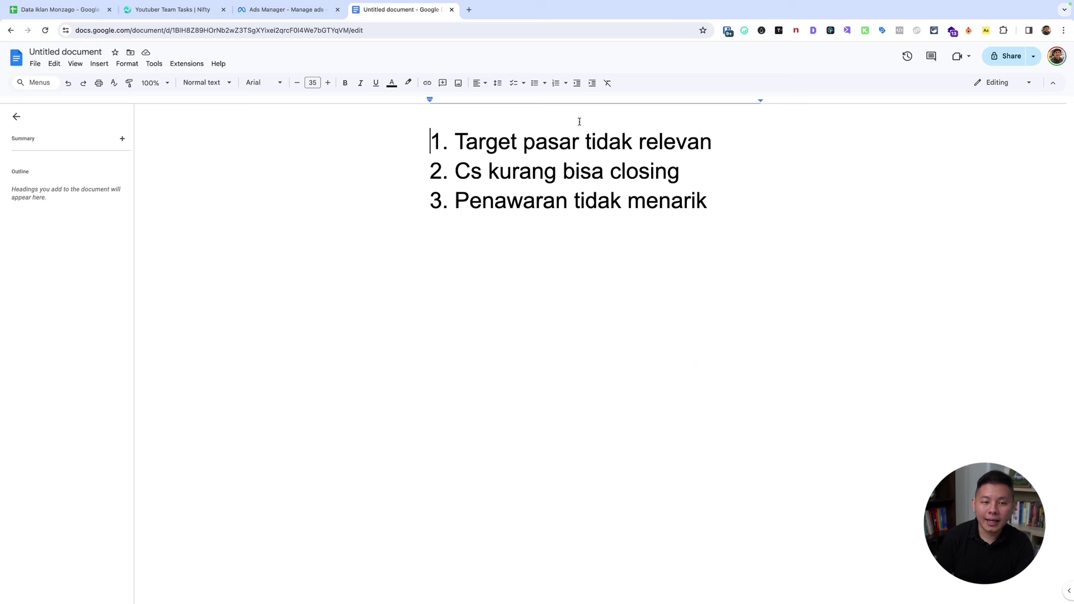
key("Return")
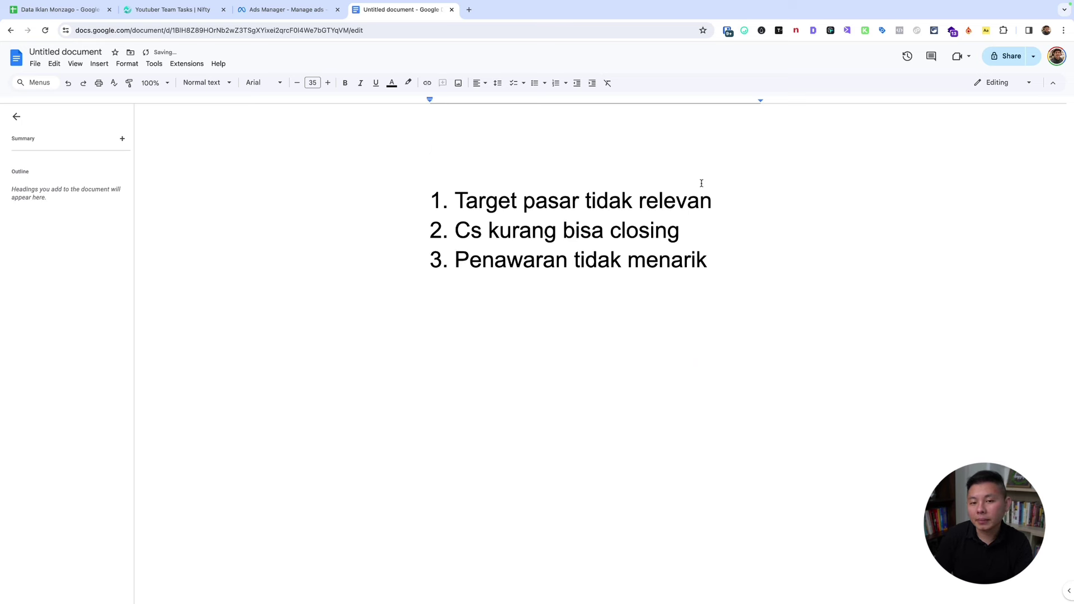
left_click_drag(735, 198, 433, 198)
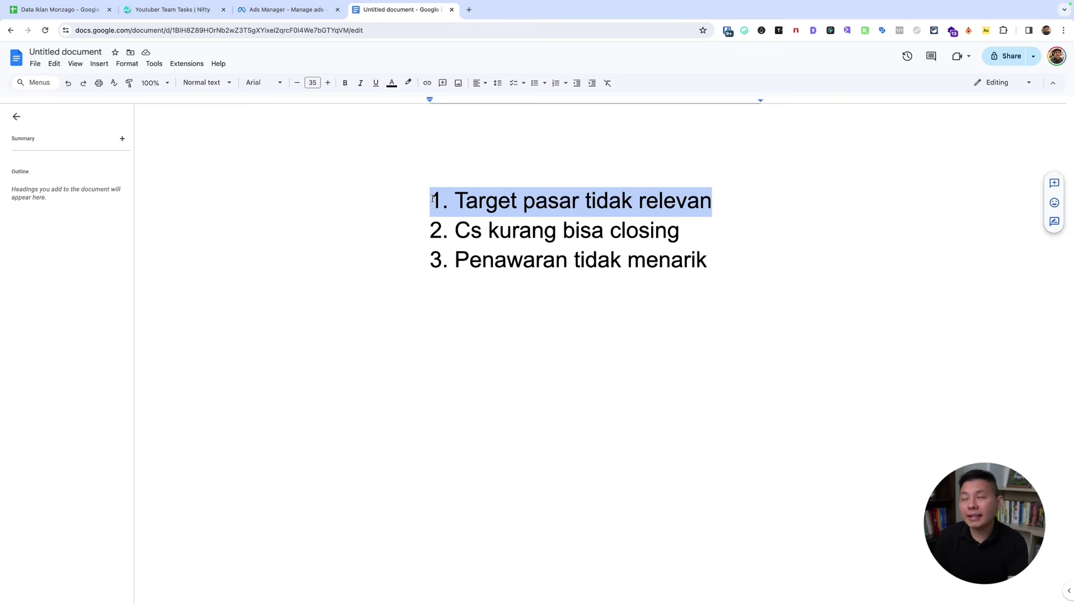
- Return to Ads Manager and break down the campaign results by Placement
left_click(302, 10)
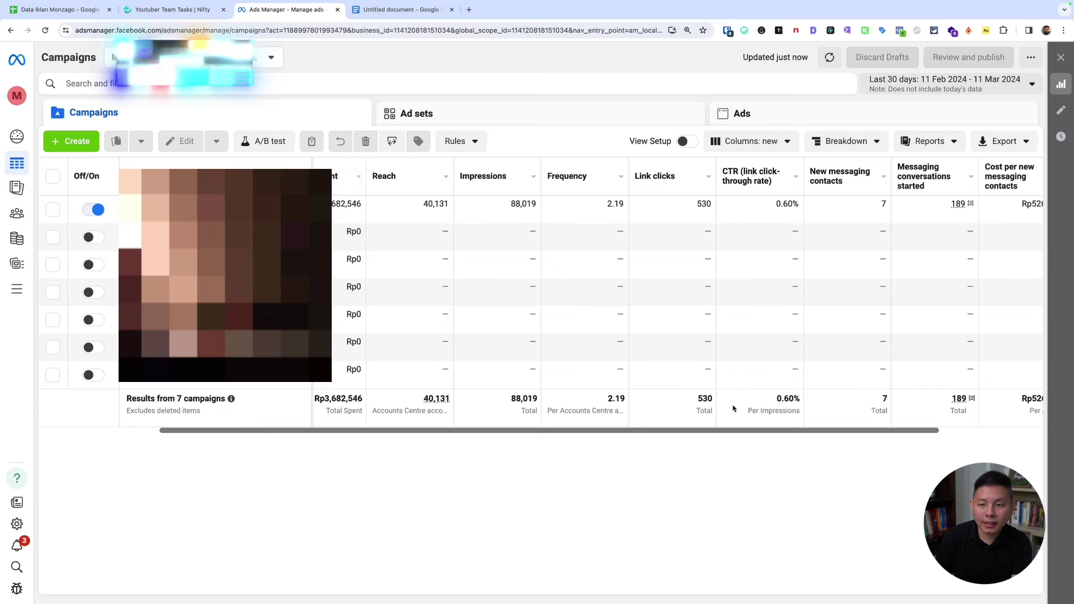
left_click_drag(753, 429, 606, 442)
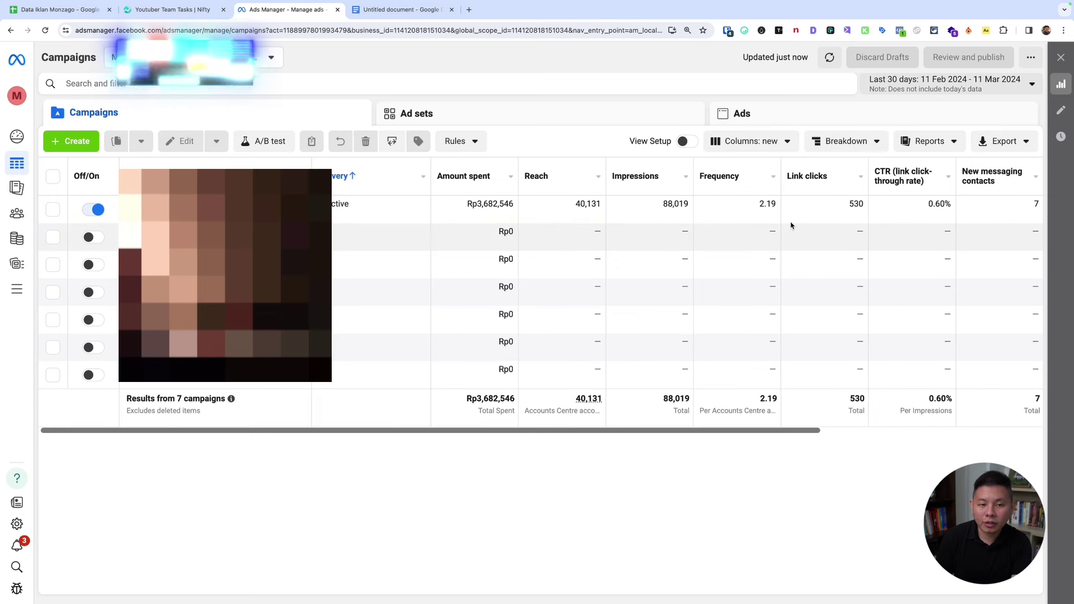
left_click(851, 141)
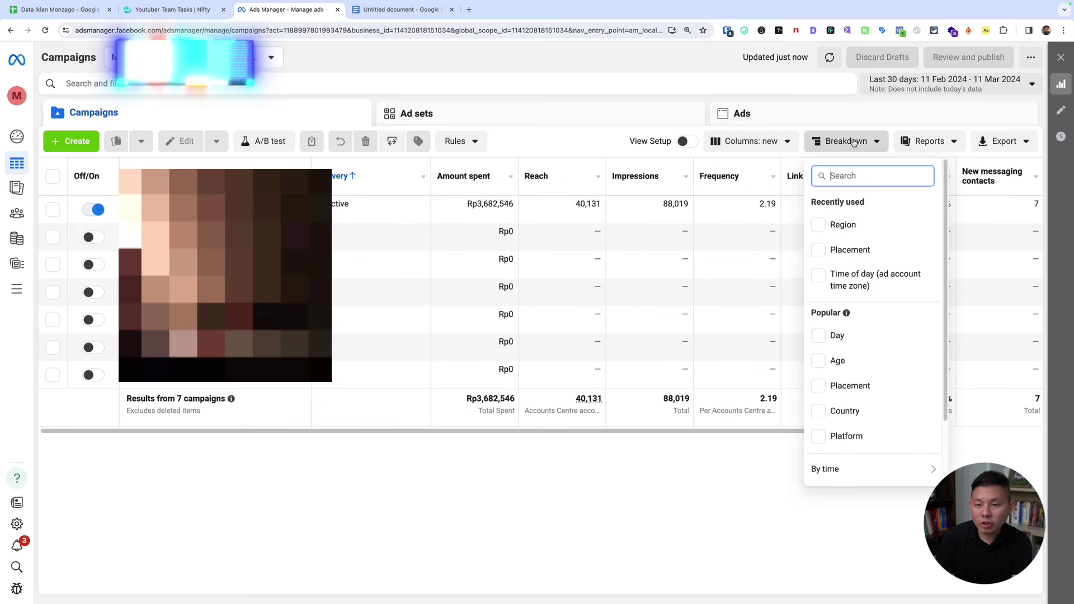
left_click(869, 257)
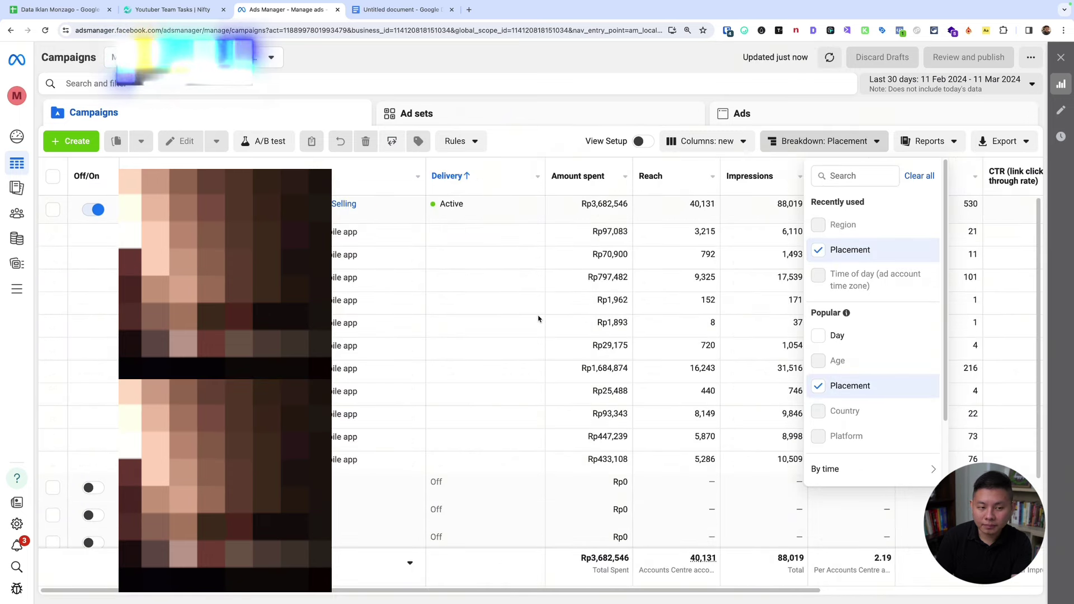
left_click(538, 318)
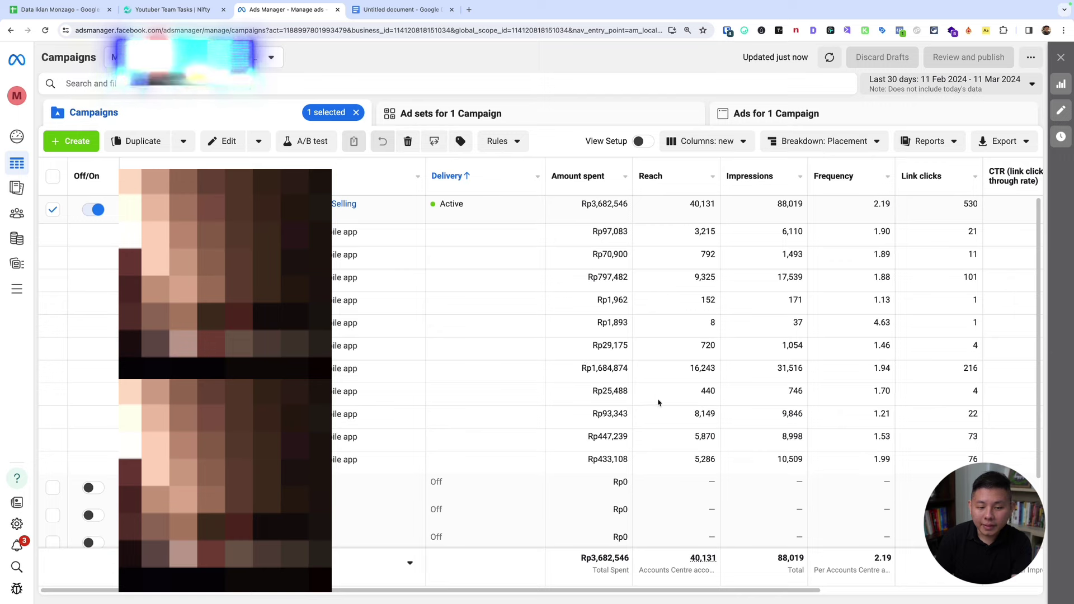
- Set the reporting date range to Maximum
scroll(660, 398, "down", 3)
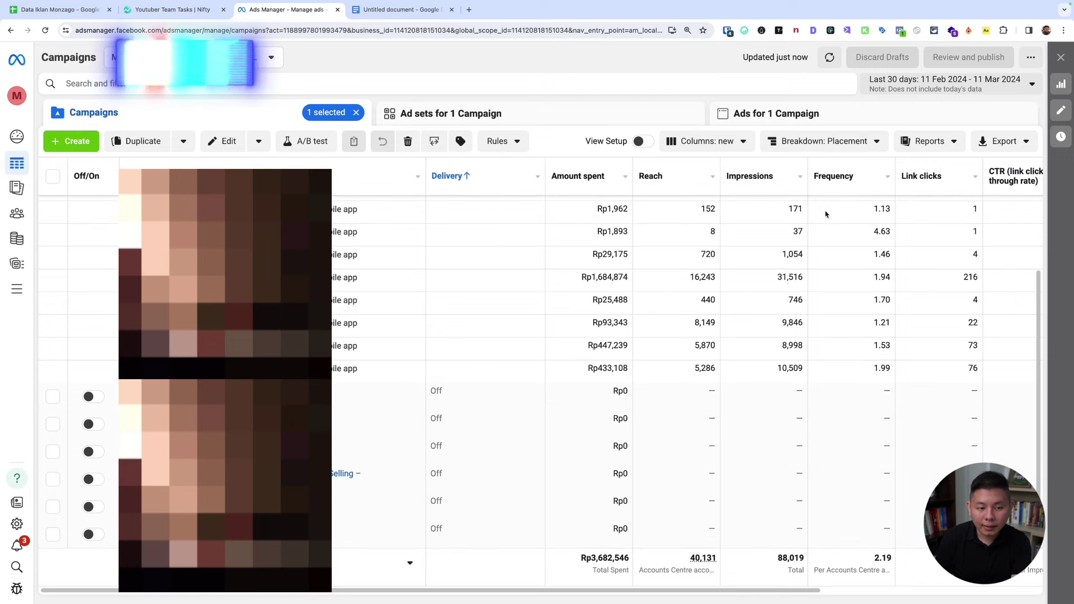
left_click(946, 84)
left_click(964, 133)
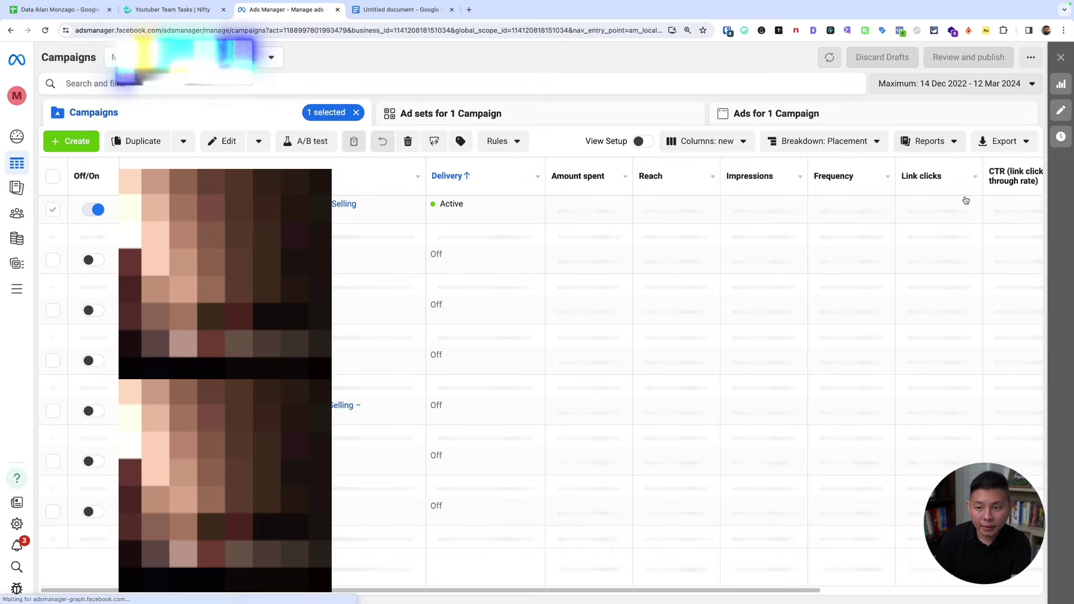
- Examine the amount spent, reach, impressions and link clicks per placement across all the campaigns
scroll(663, 432, "down", 5)
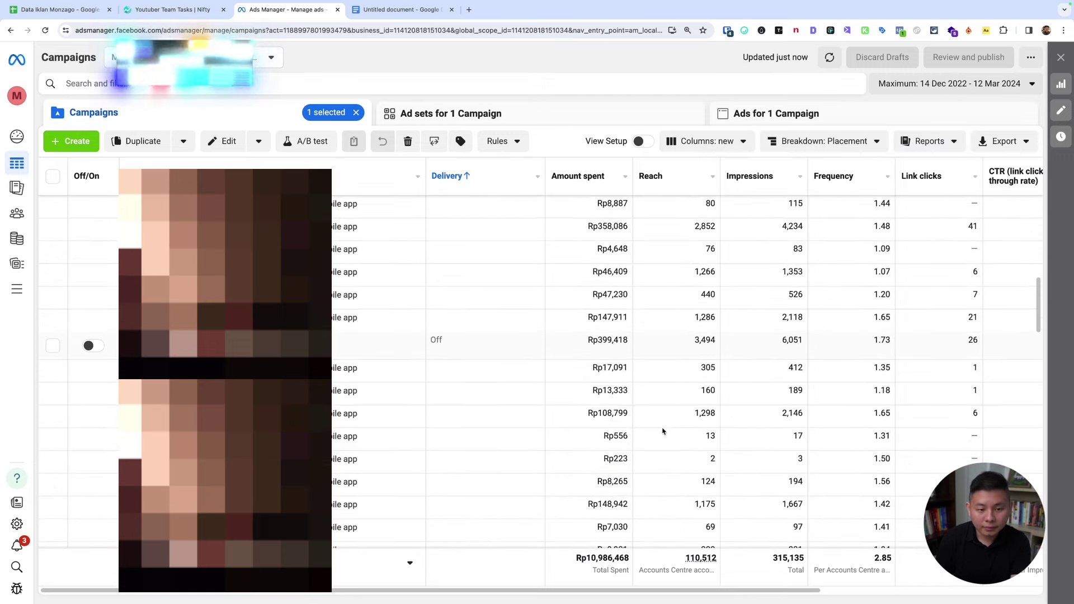
scroll(662, 431, "up", 2)
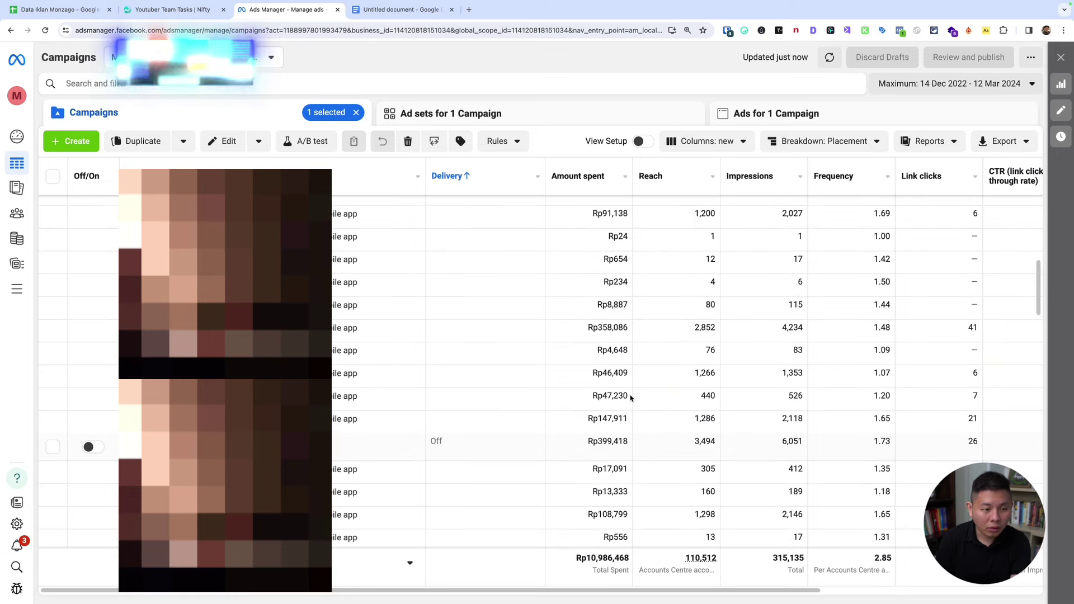
scroll(630, 397, "down", 4)
scroll(566, 409, "down", 5)
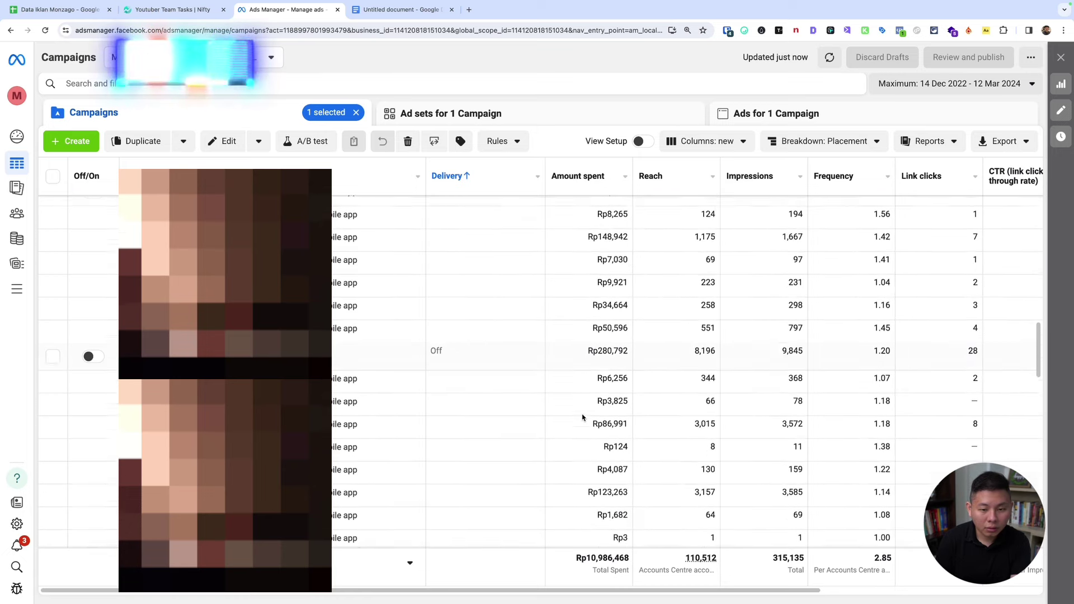
scroll(586, 307, "down", 4)
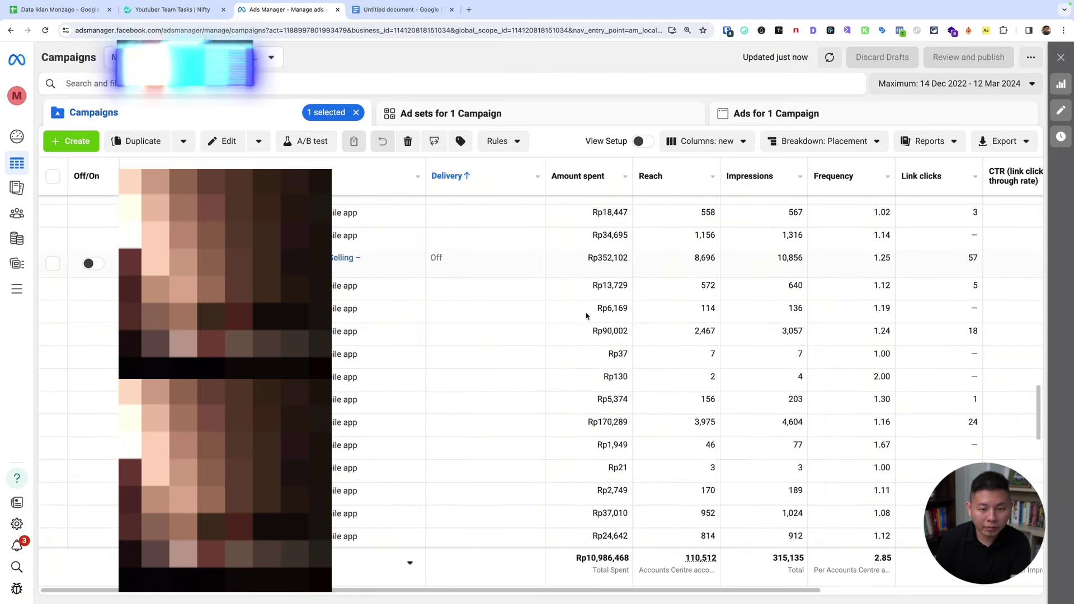
scroll(587, 316, "down", 3)
scroll(586, 316, "up", 3)
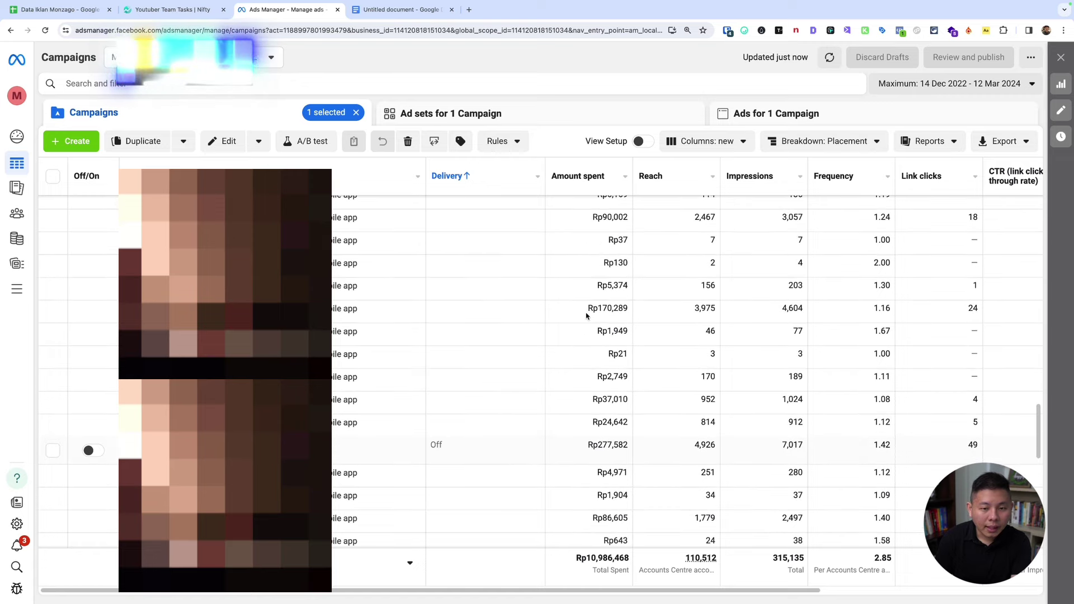
scroll(586, 316, "down", 4)
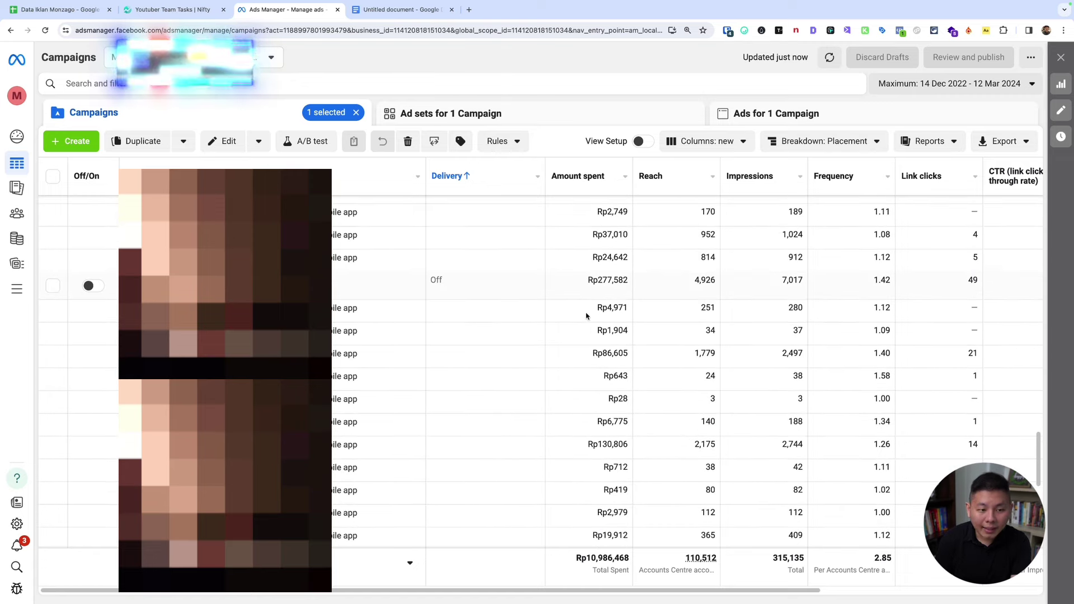
scroll(589, 325, "down", 5)
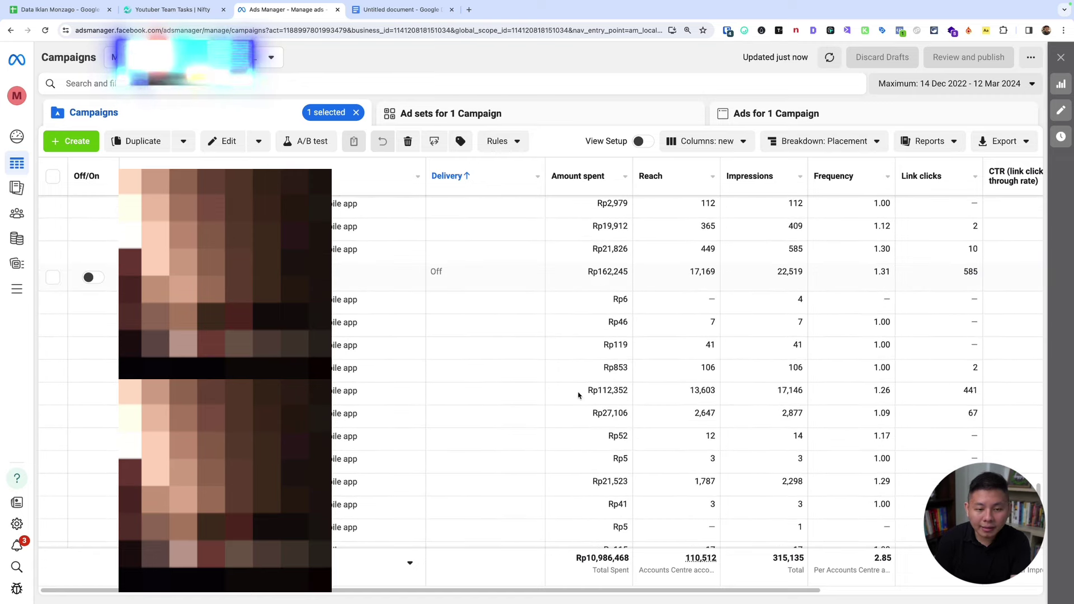
scroll(579, 394, "down", 1)
- Switch to the #13 ad account and discard its unpublished drafts
left_click(184, 57)
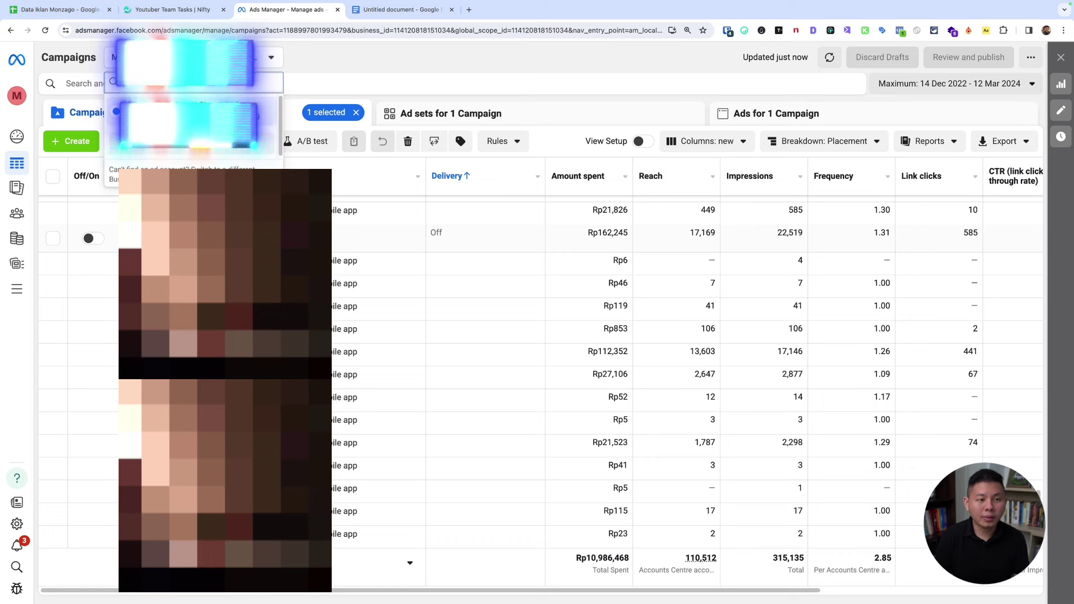
left_click(207, 147)
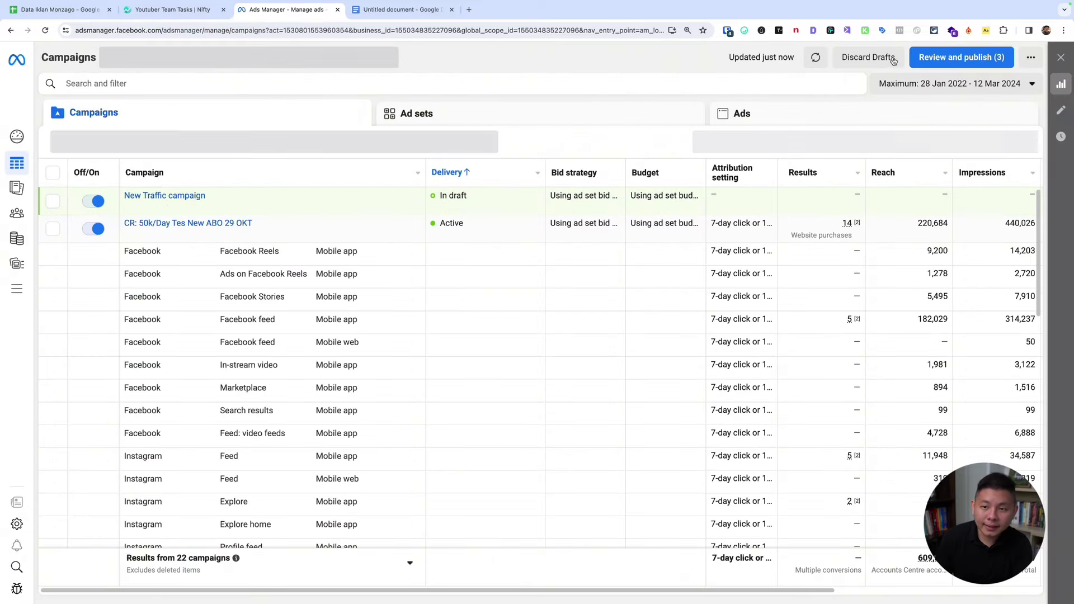
left_click(868, 57)
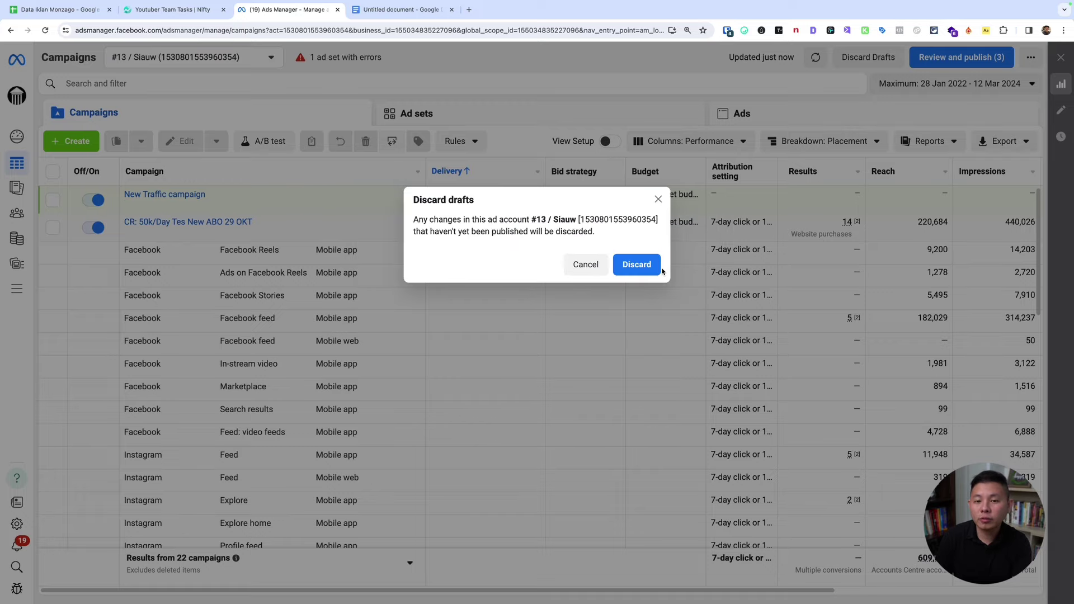
left_click(650, 266)
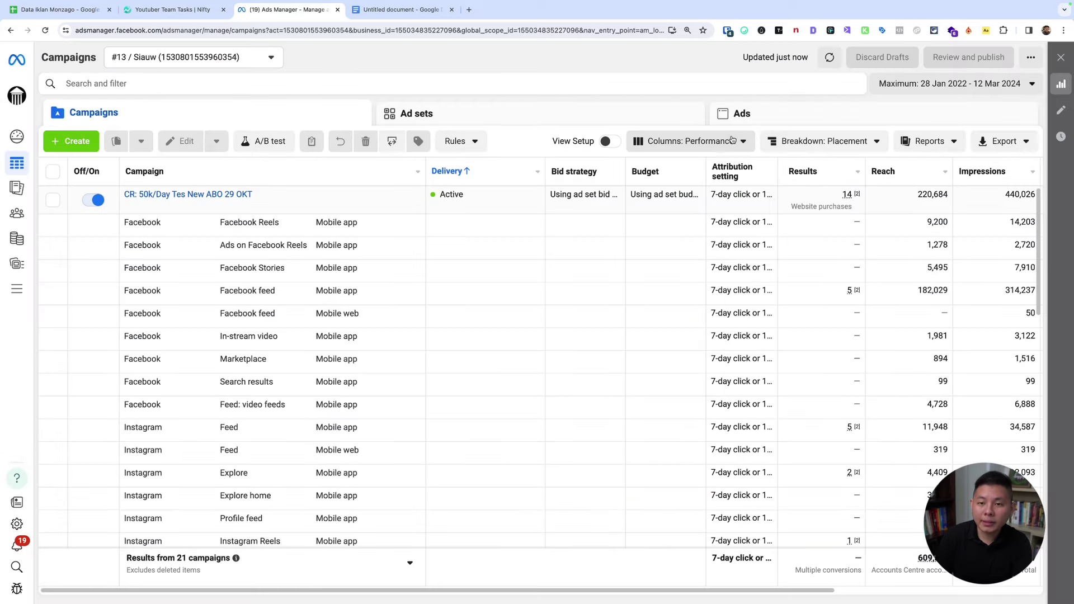
- Apply the column preset "Dari FB Ads Jadi Beli Rumah!" and highlight the active campaign's Facebook feed mobile app metrics
left_click(731, 141)
left_click(615, 361)
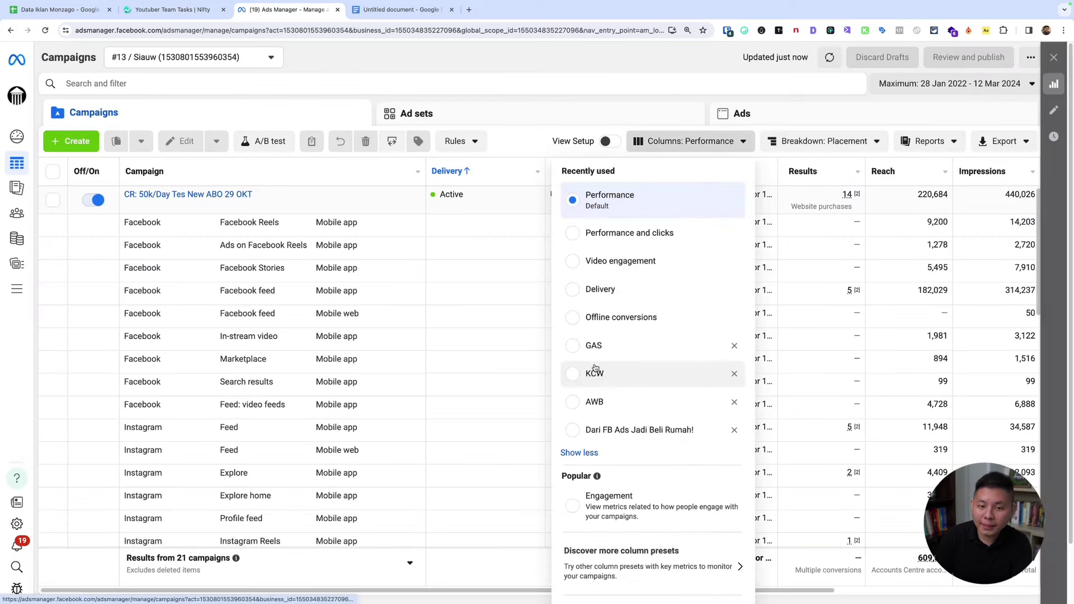
left_click(603, 432)
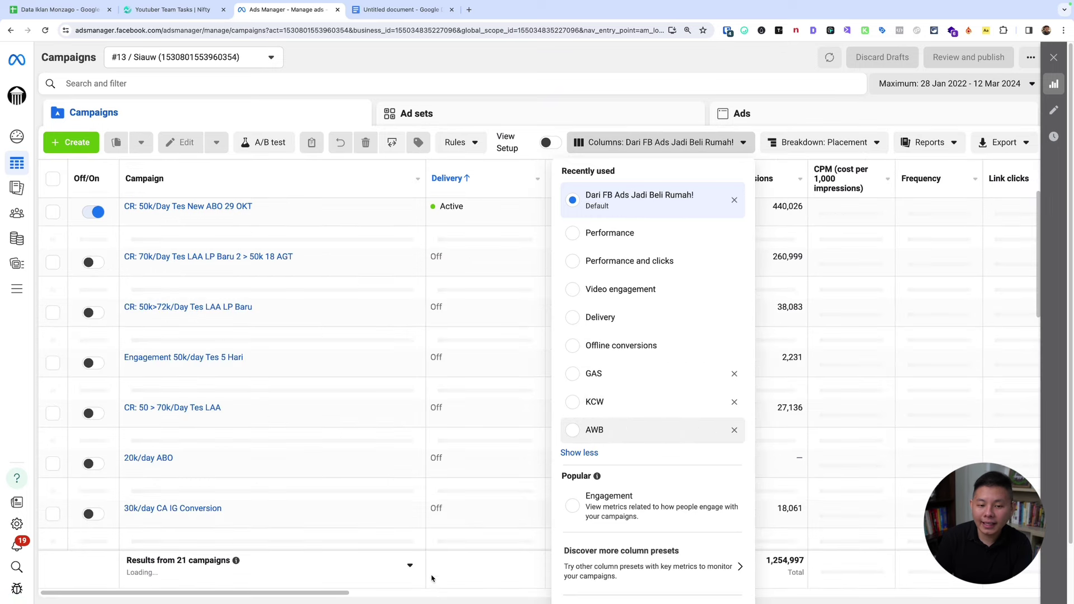
left_click(369, 592)
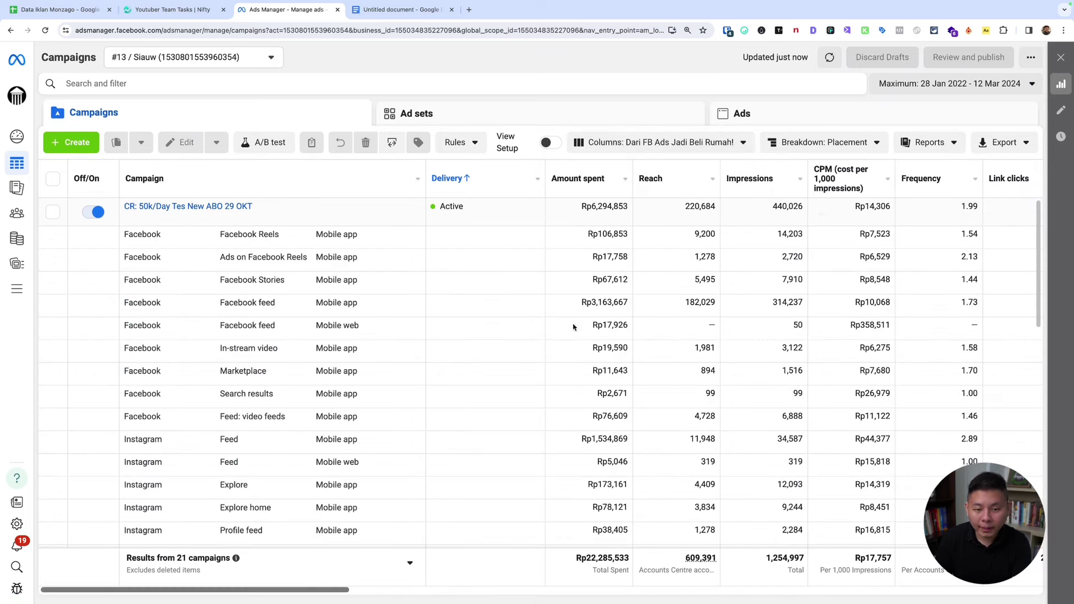
left_click(487, 213)
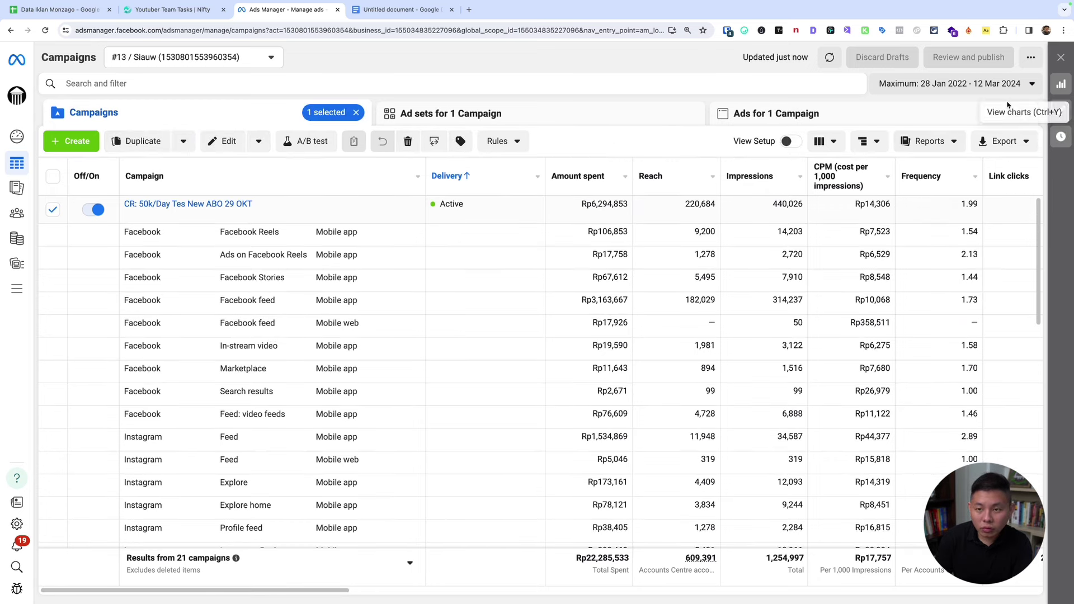
left_click_drag(551, 304, 977, 303)
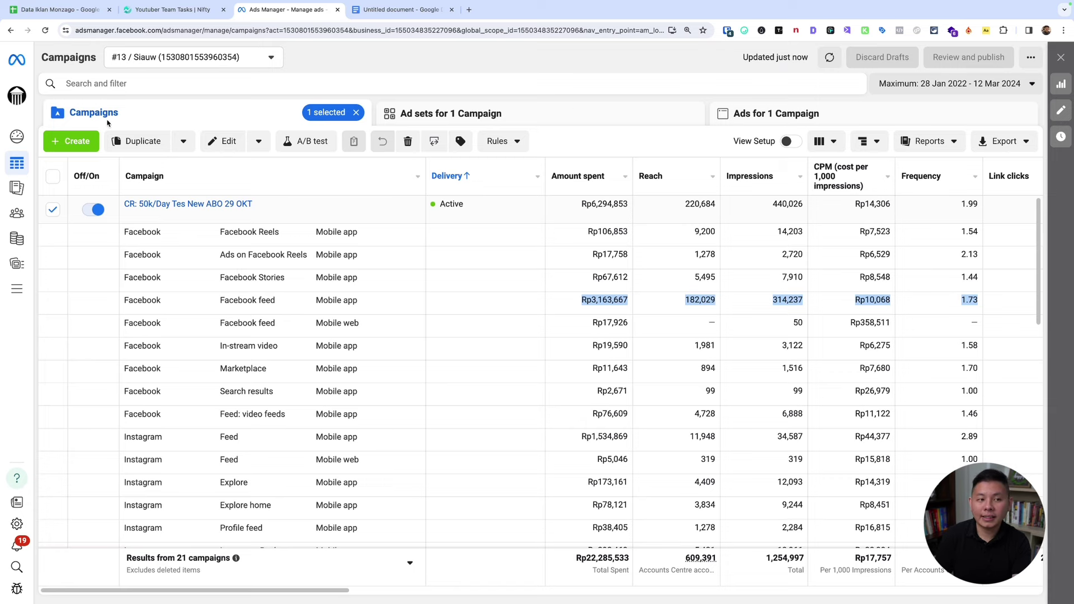
- Create a new Auction campaign with the Engagement objective using the manual engagement campaign setup
left_click(71, 141)
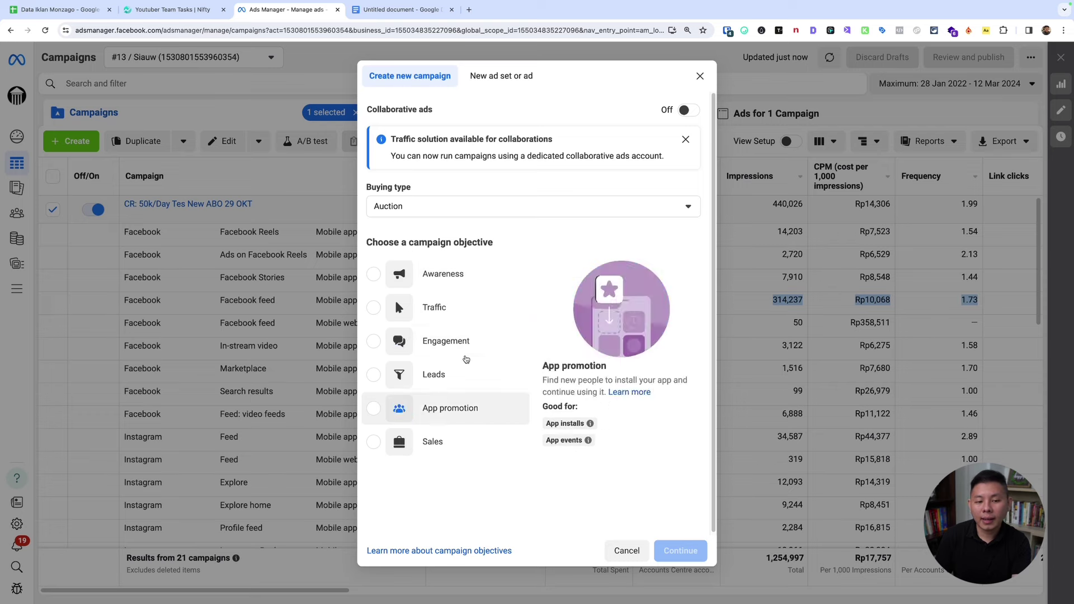
left_click(462, 342)
left_click(690, 520)
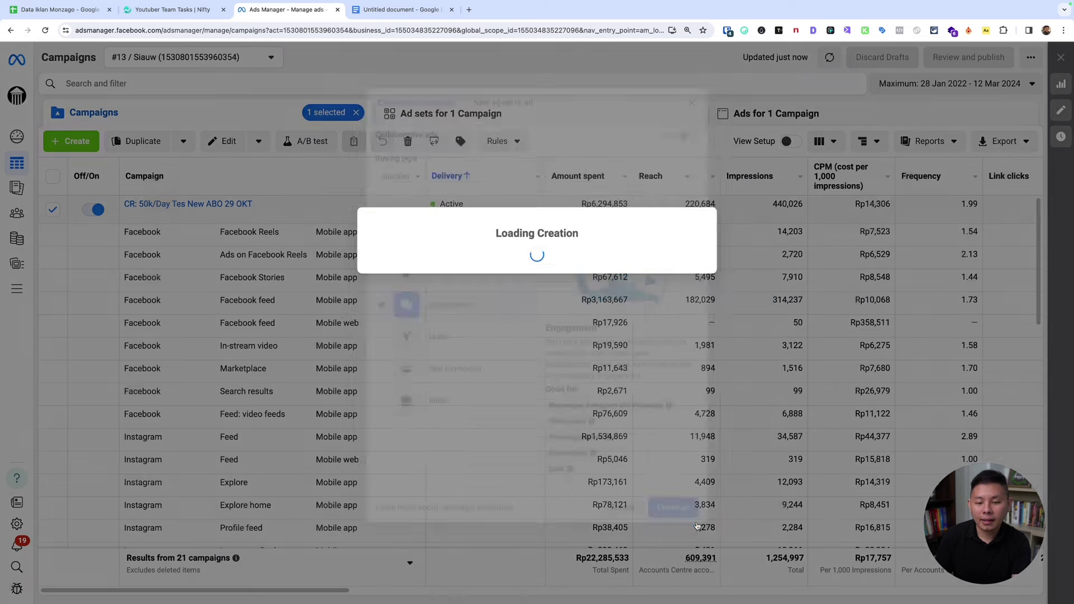
left_click(559, 384)
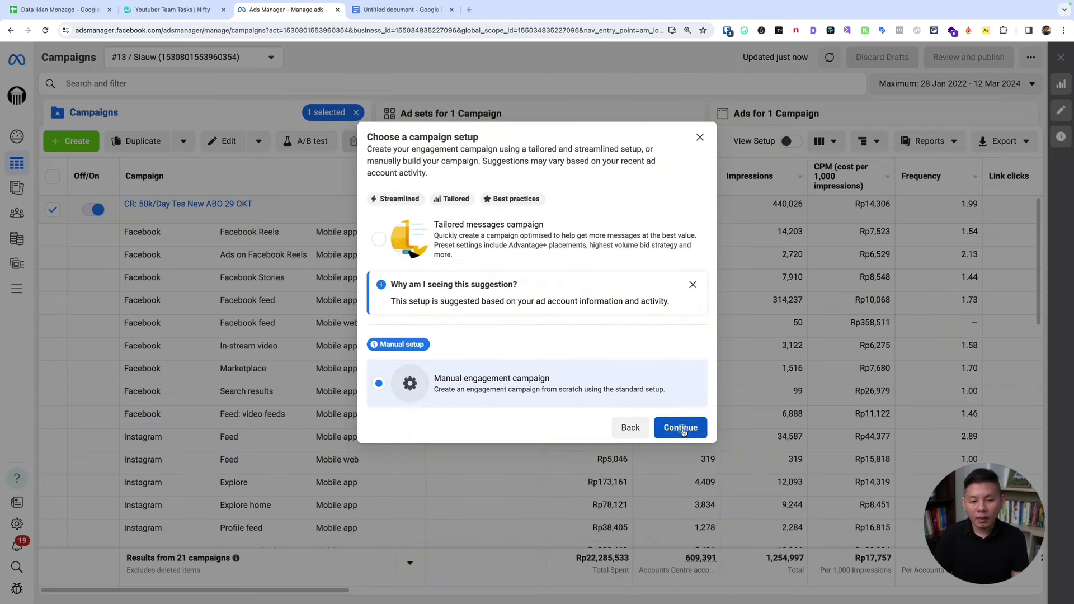
left_click(666, 429)
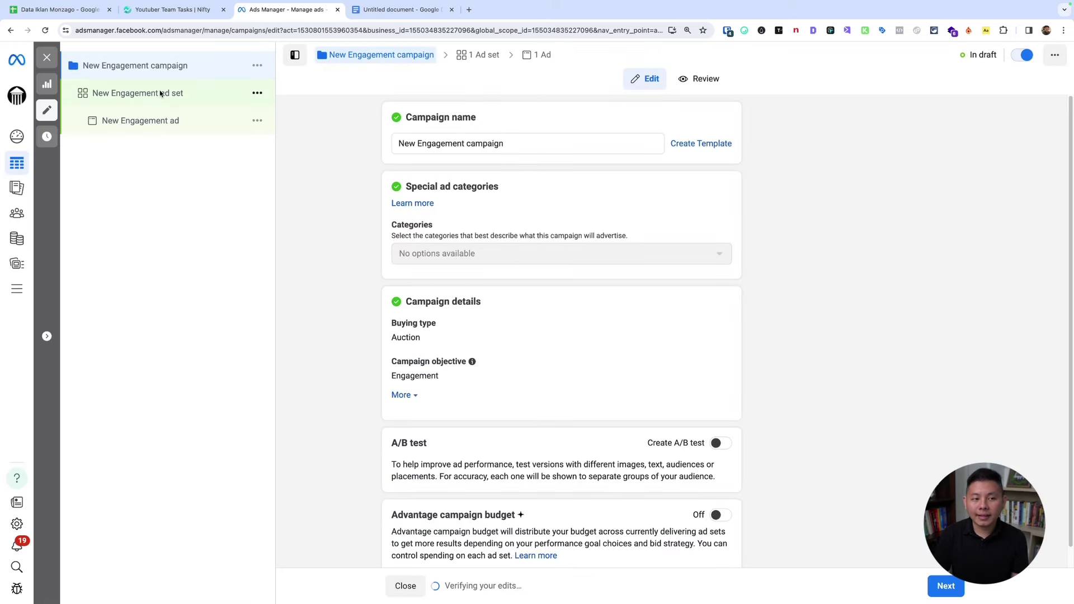
- Open the new engagement ad set and switch its placements from Advantage+ to Manual placements
left_click(160, 94)
scroll(511, 268, "down", 8)
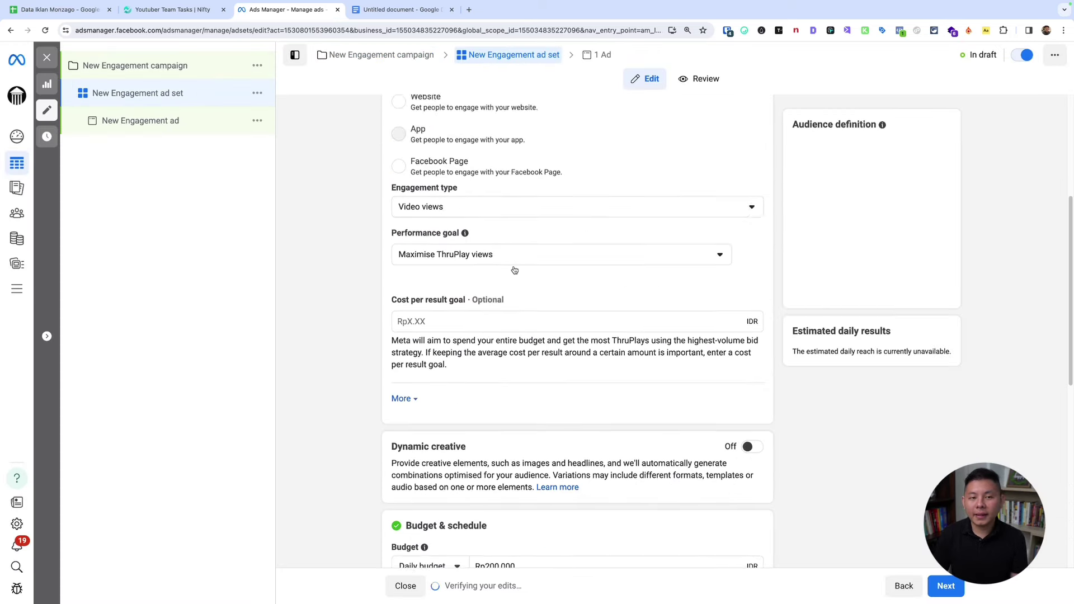
scroll(533, 281, "down", 7)
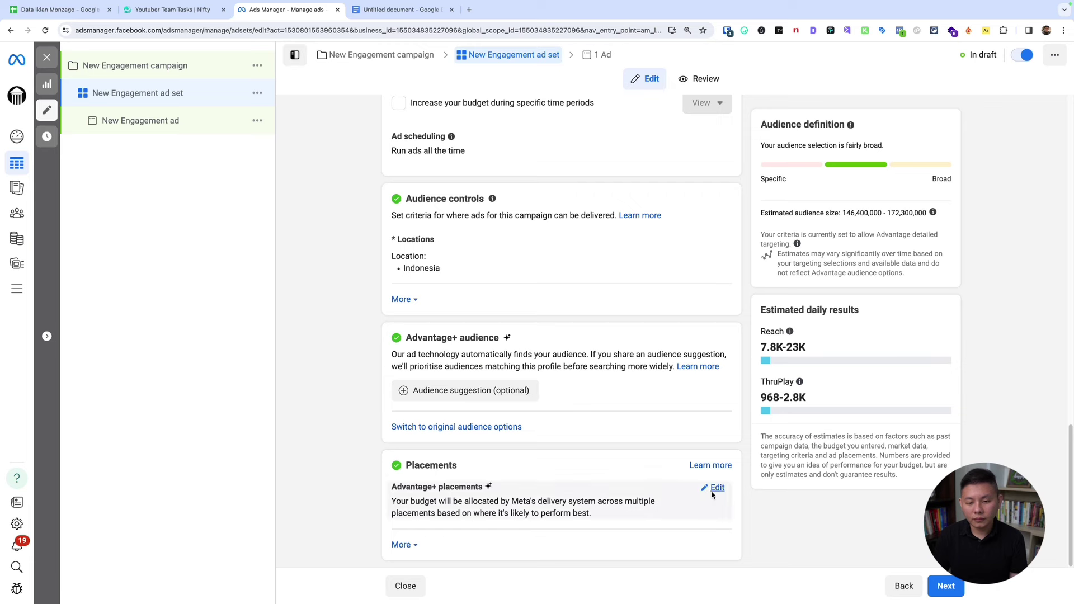
left_click(714, 493)
left_click(500, 495)
scroll(644, 400, "down", 4)
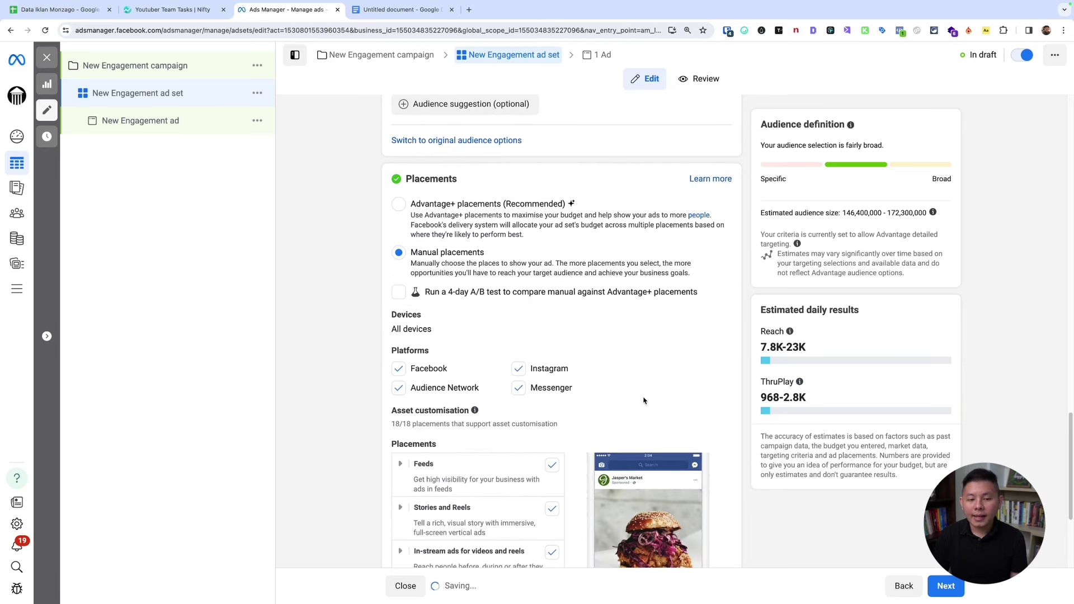
- Limit the ad set's devices to Mobile and its platforms to Instagram only, excluding Facebook, Audience Network and Messenger
left_click(711, 314)
left_click(504, 333)
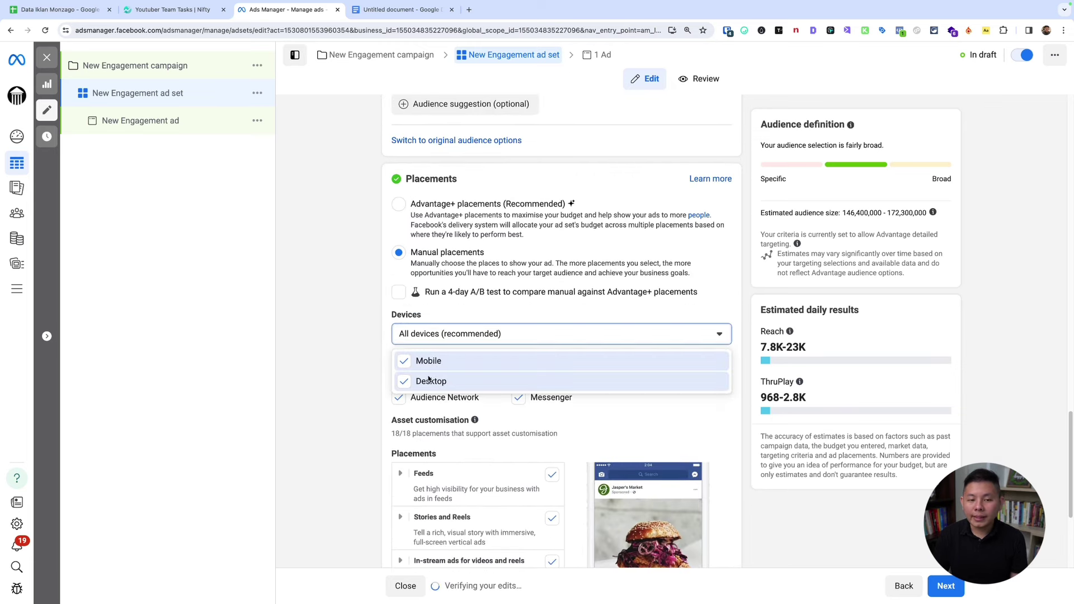
left_click(428, 380)
left_click(365, 378)
left_click(398, 398)
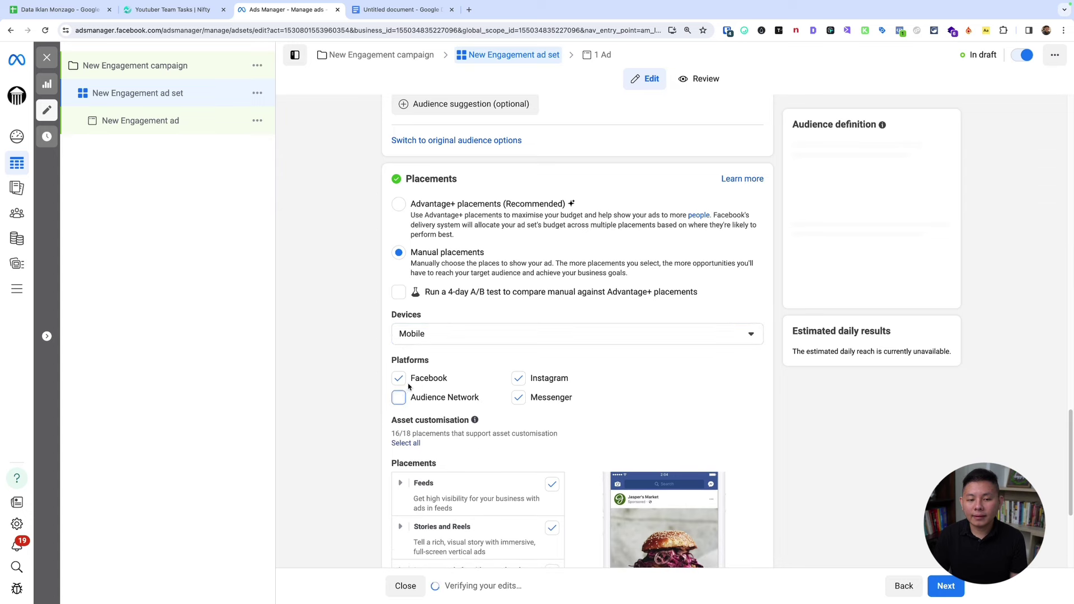
left_click(518, 397)
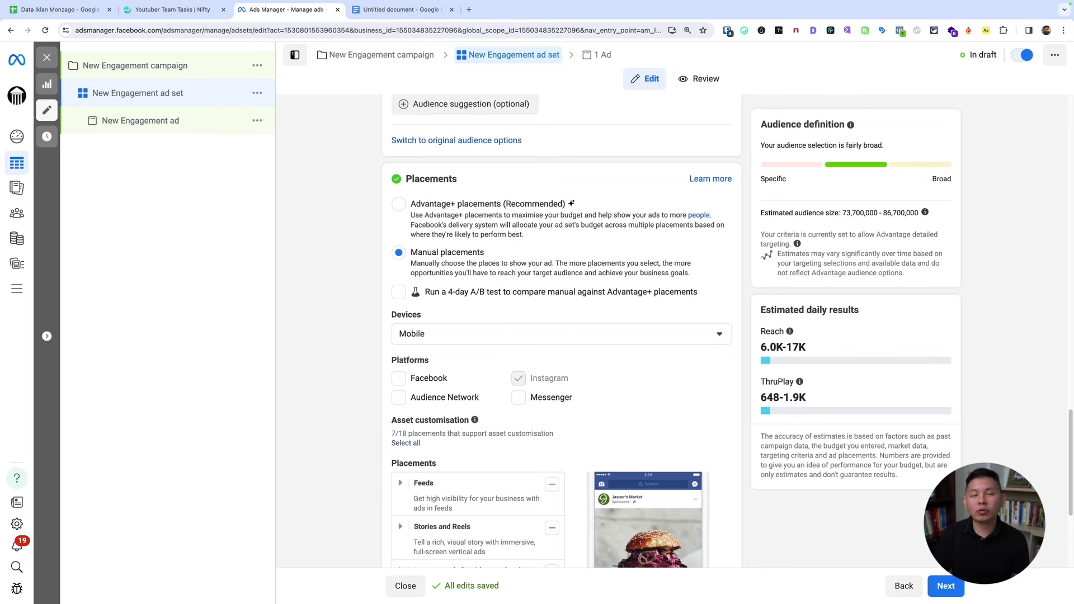
- Switch to the Google Docs notes and append "/copywriting di landing page kurang bagus/persuasif" to point 2
left_click(387, 11)
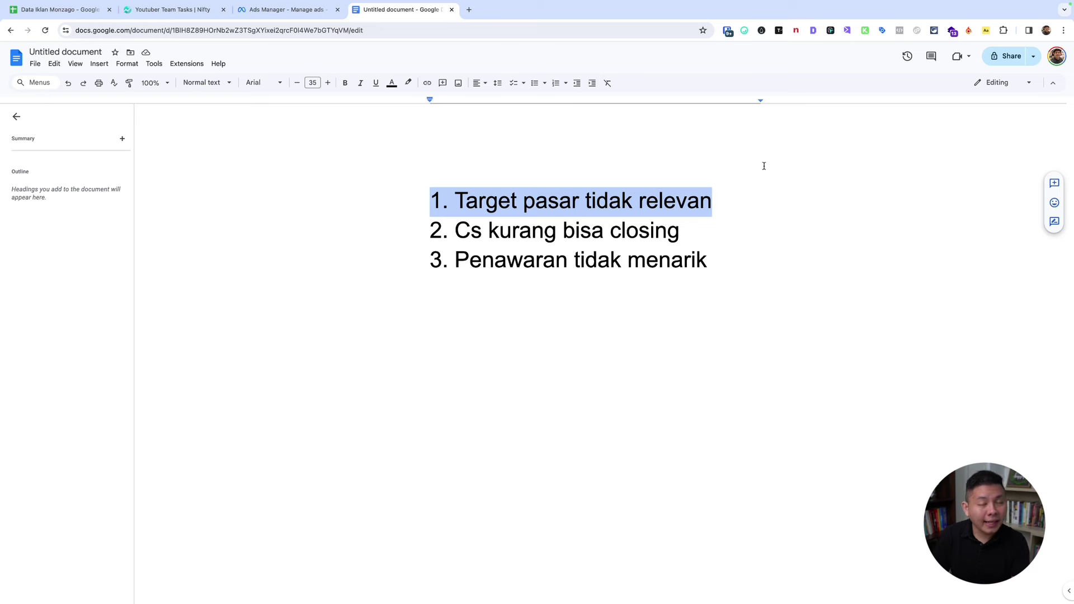
left_click(732, 229)
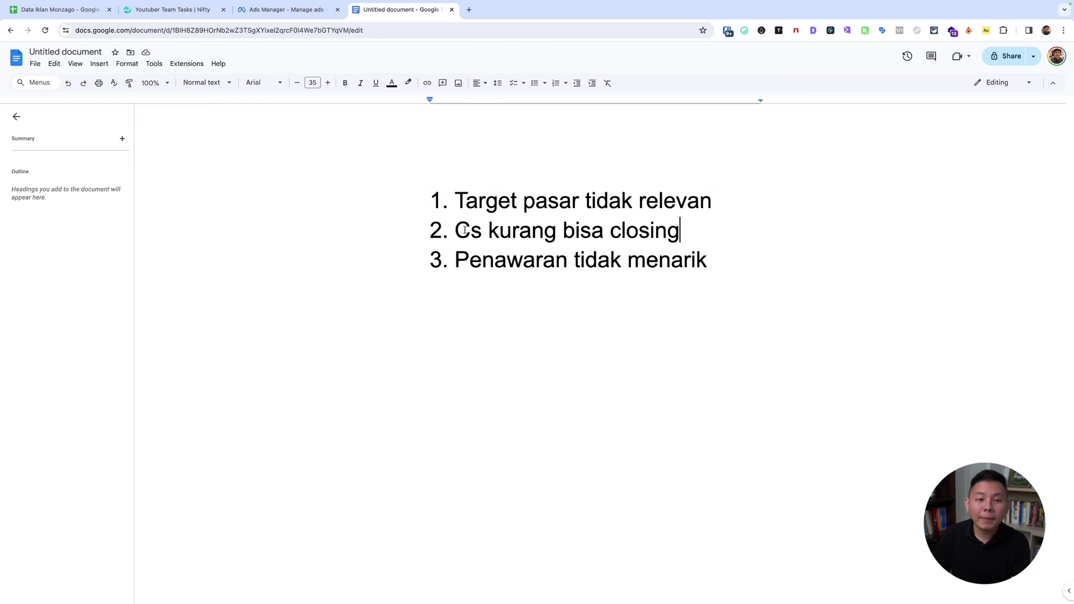
left_click(680, 230)
type("/")
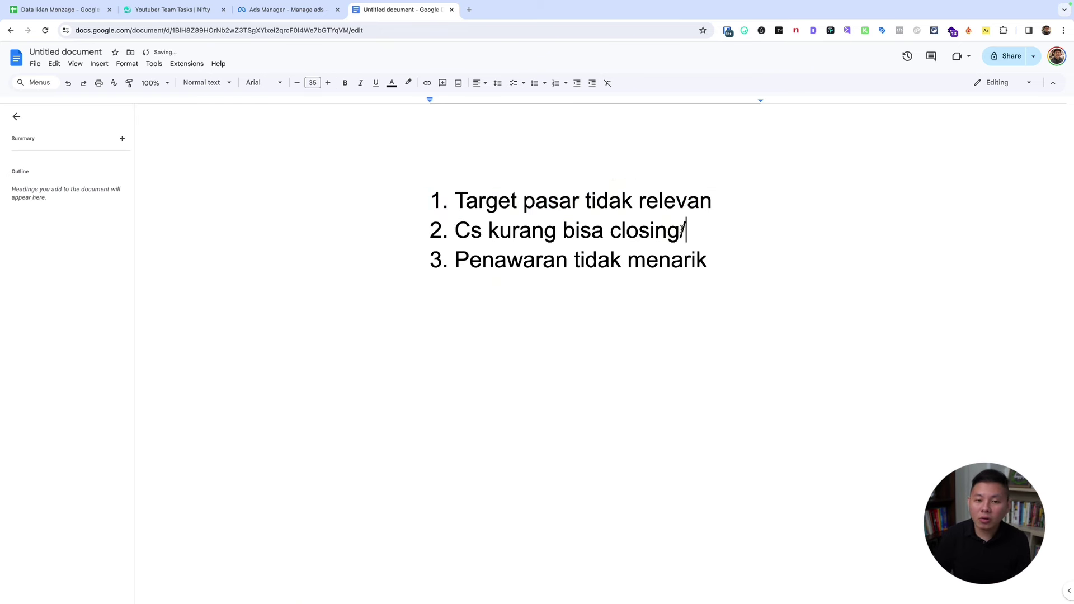
type("copywriting di la")
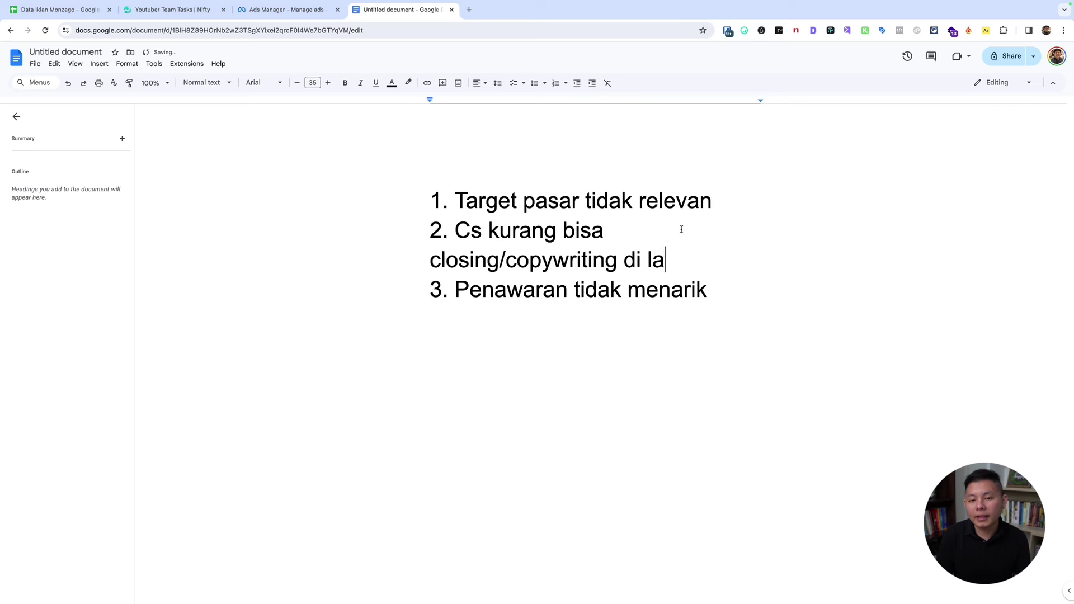
type("nding page ku")
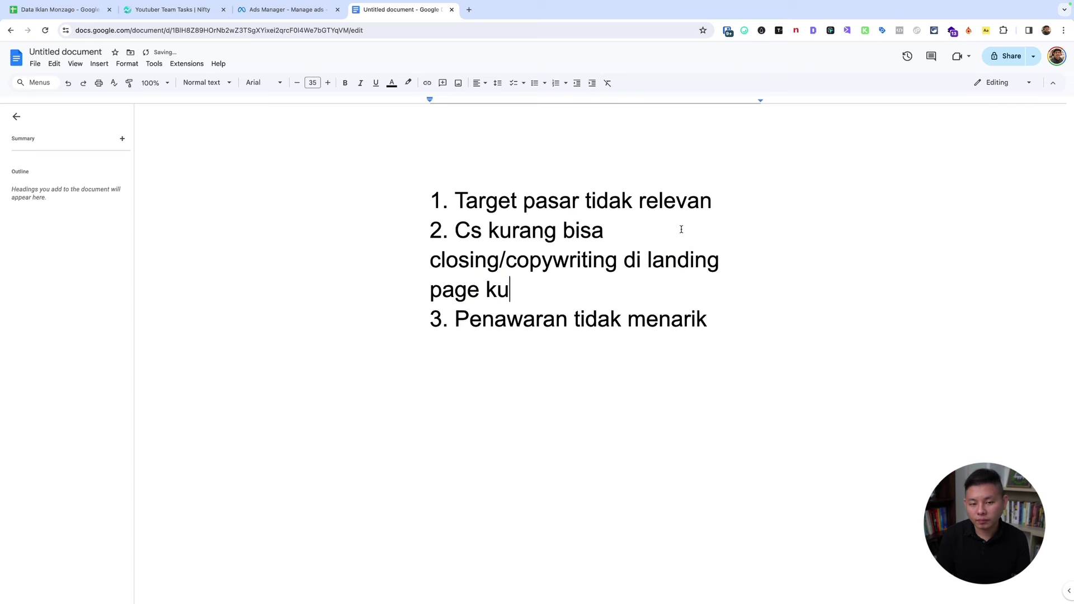
type("rang bagus/persuasif")
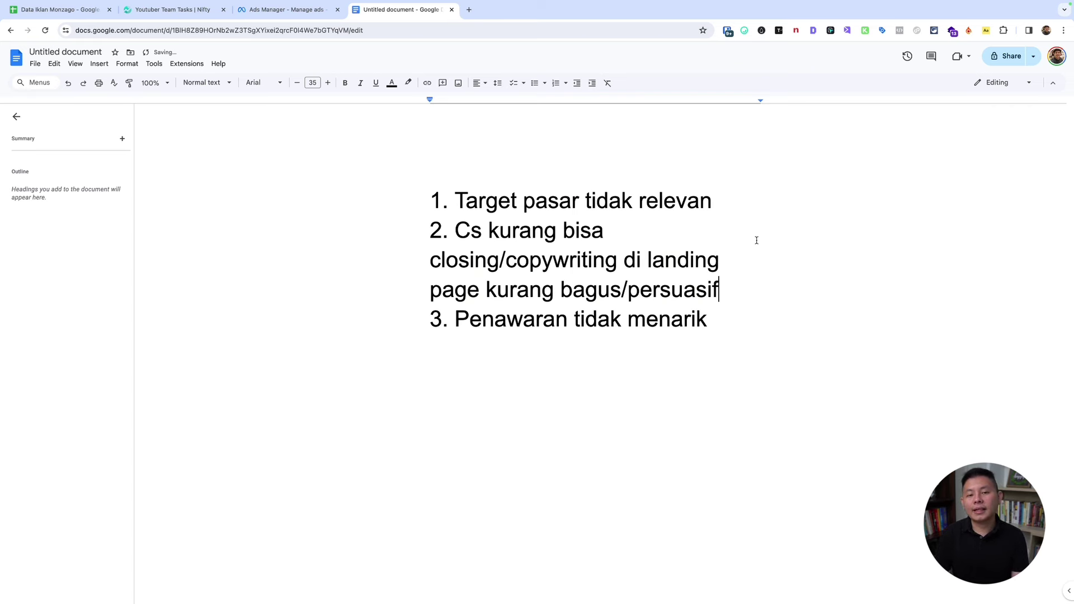
- Insert a blank line after point 2 and another after point 1
key("Return")
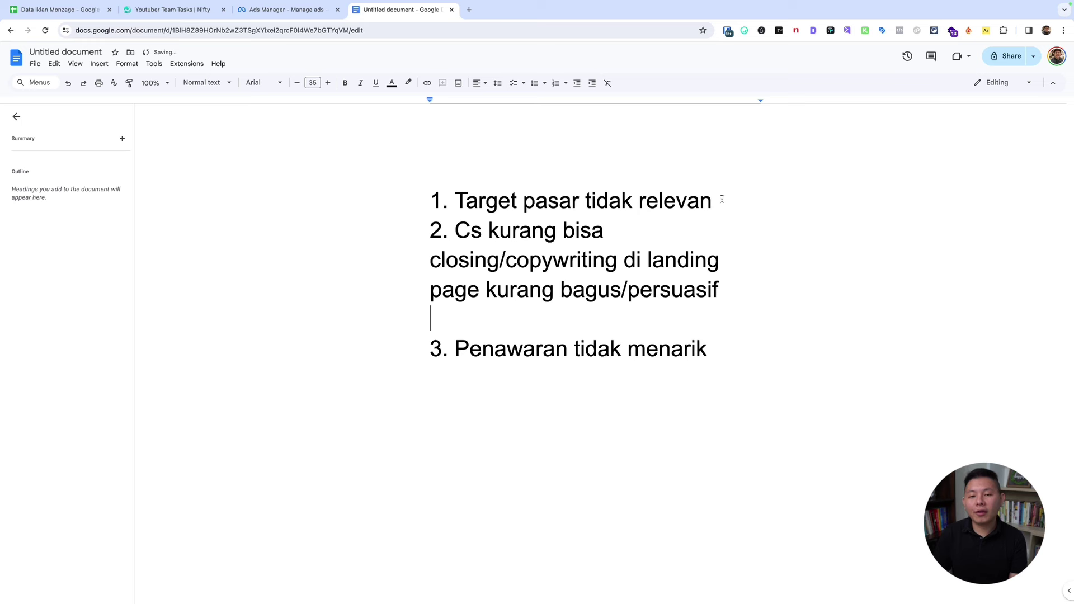
left_click(718, 202)
key("Return")
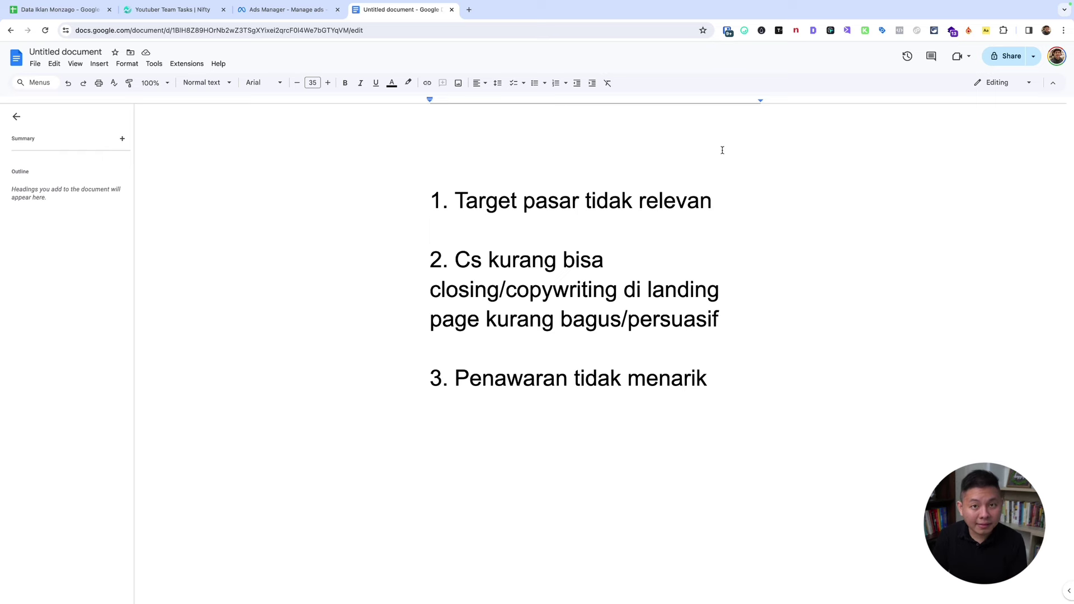
- Return to Ads Manager and close the ad set editor
left_click(314, 16)
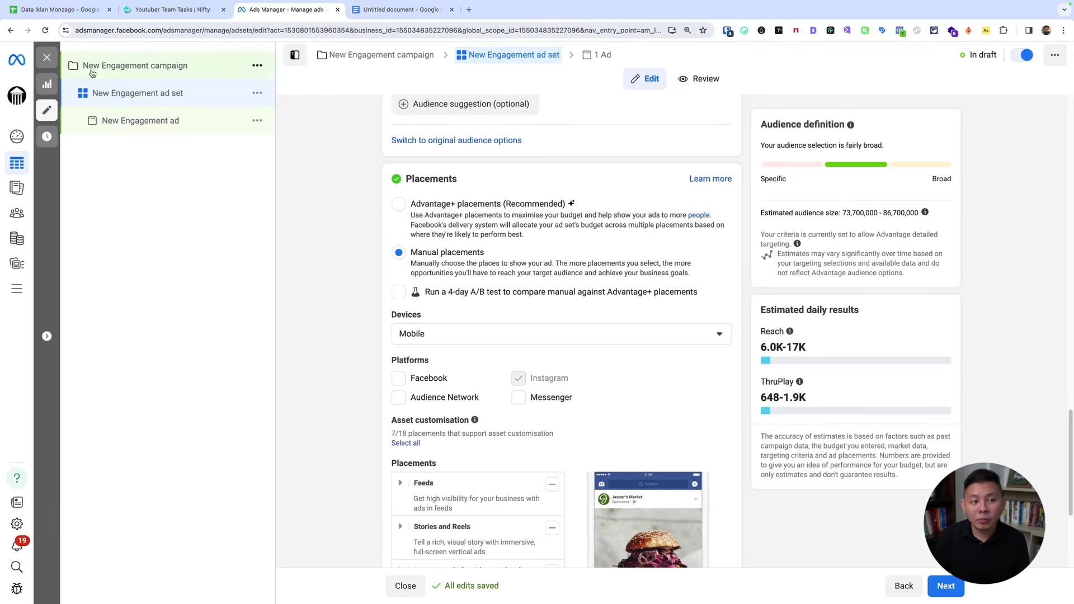
left_click(47, 56)
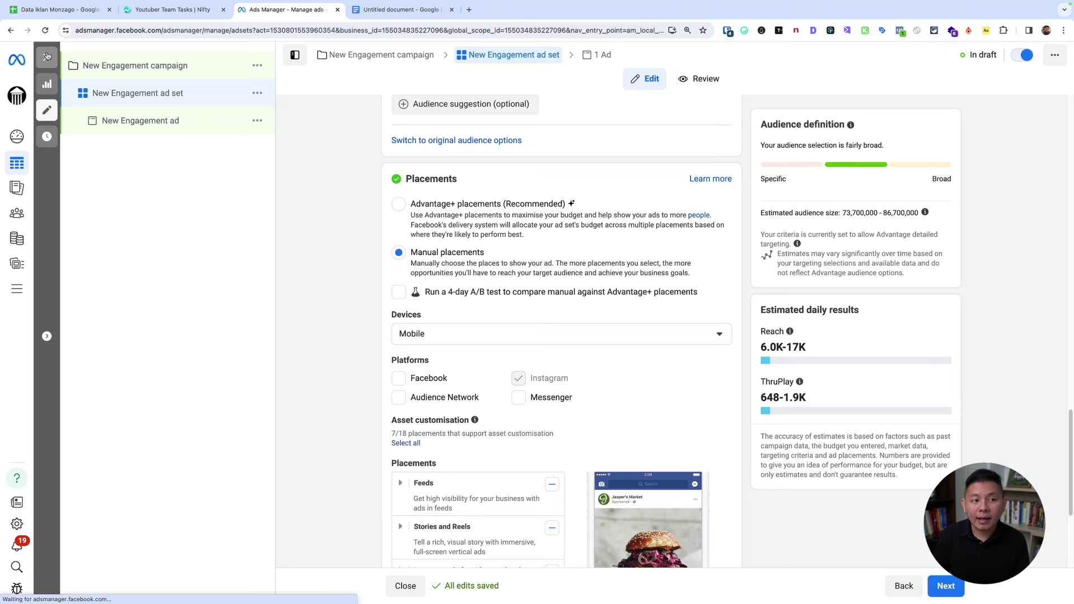
left_click(240, 56)
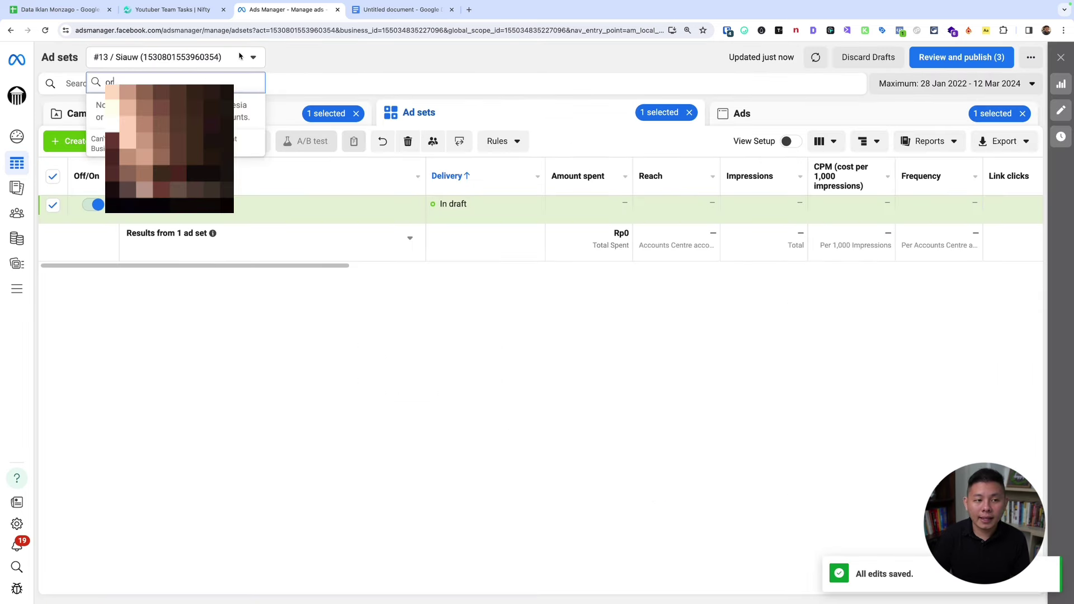
type("irvan")
key("super+a")
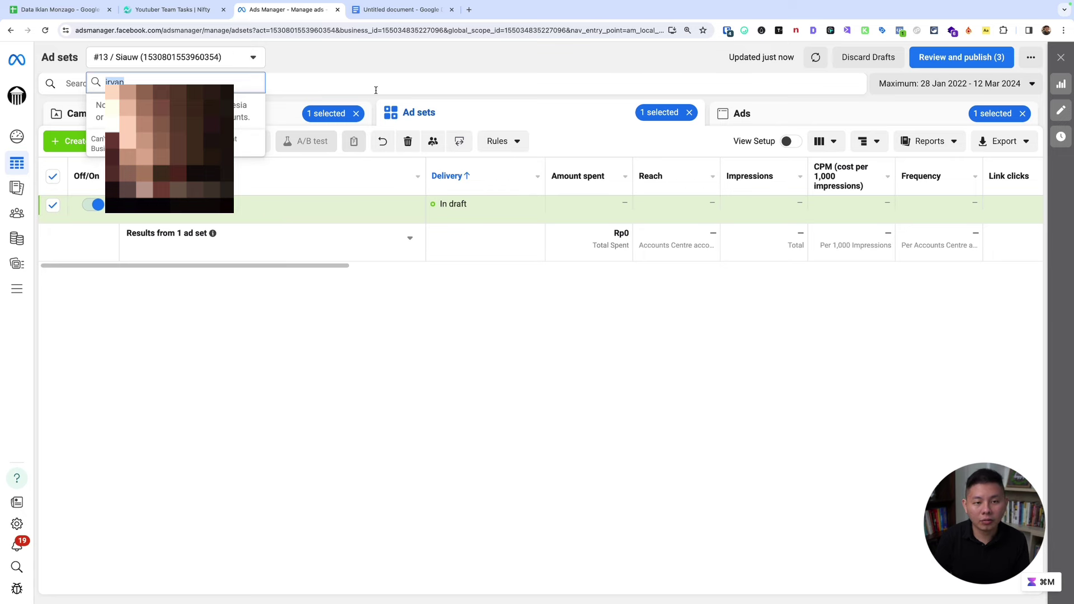
- Show the campaign-level results and examine the adds to cart and checkouts initiated per placement
left_click(298, 111)
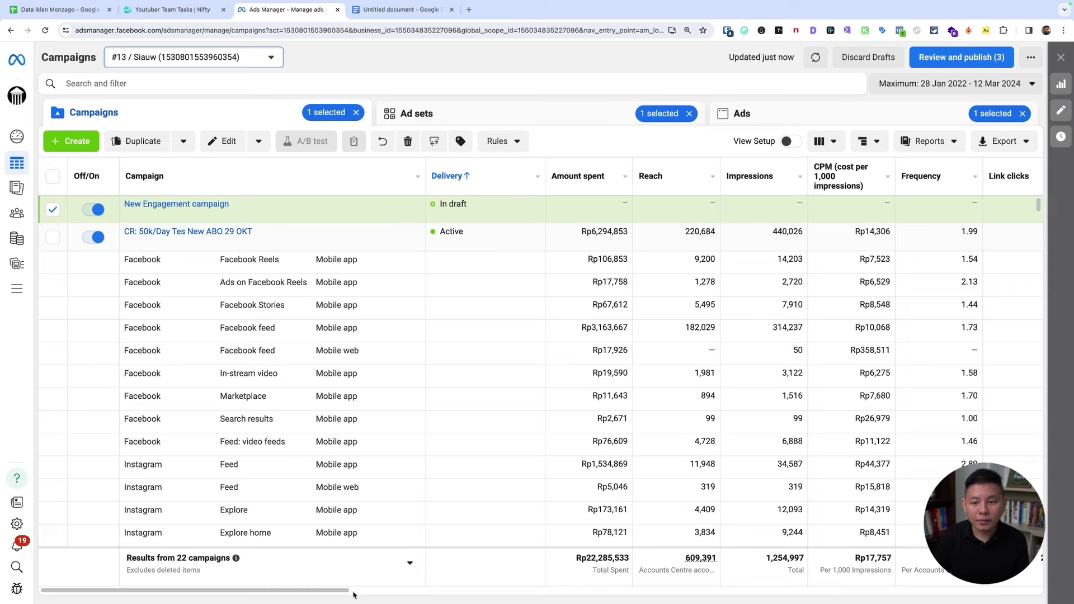
left_click_drag(344, 592, 707, 601)
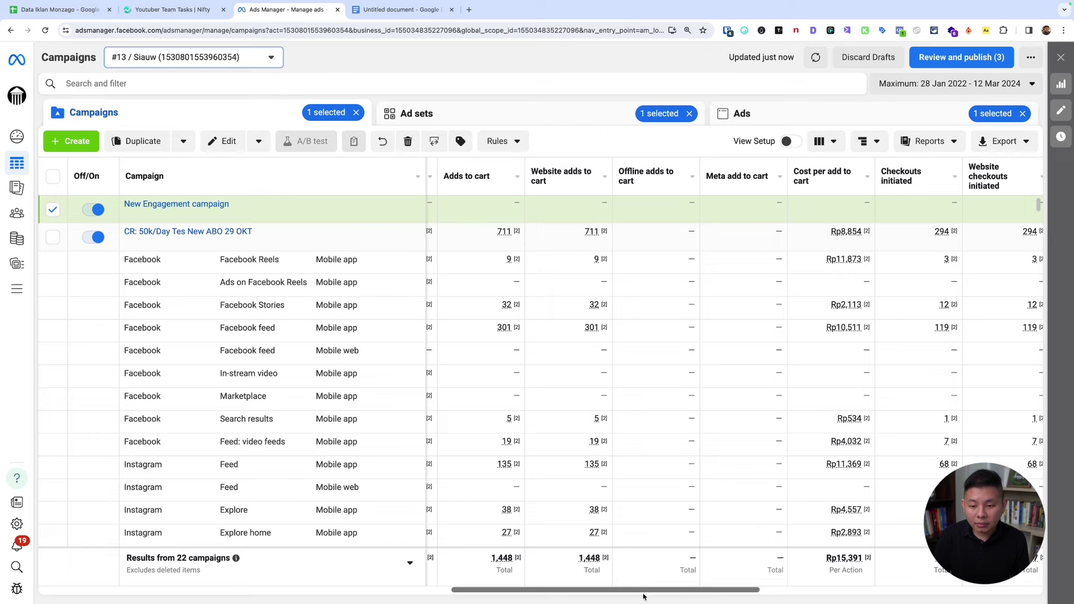
mouse_move(643, 597)
left_mouse_down()
mouse_move(906, 601)
mouse_move(648, 601)
left_mouse_up()
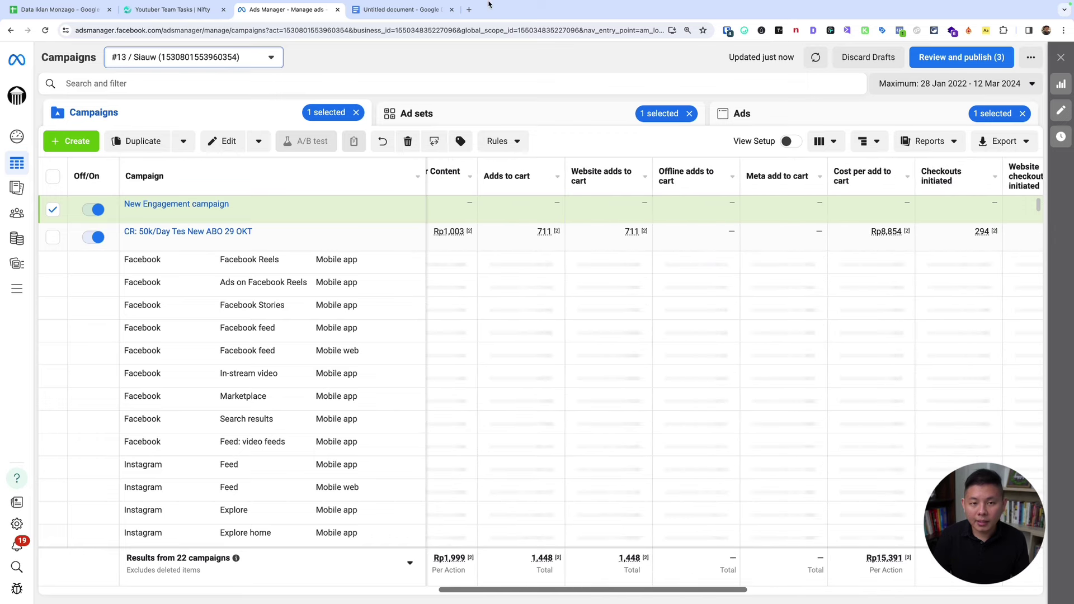
- Switch to the Google Docs notes and add extra blank lines between points 1, 2 and 3
left_click(400, 10)
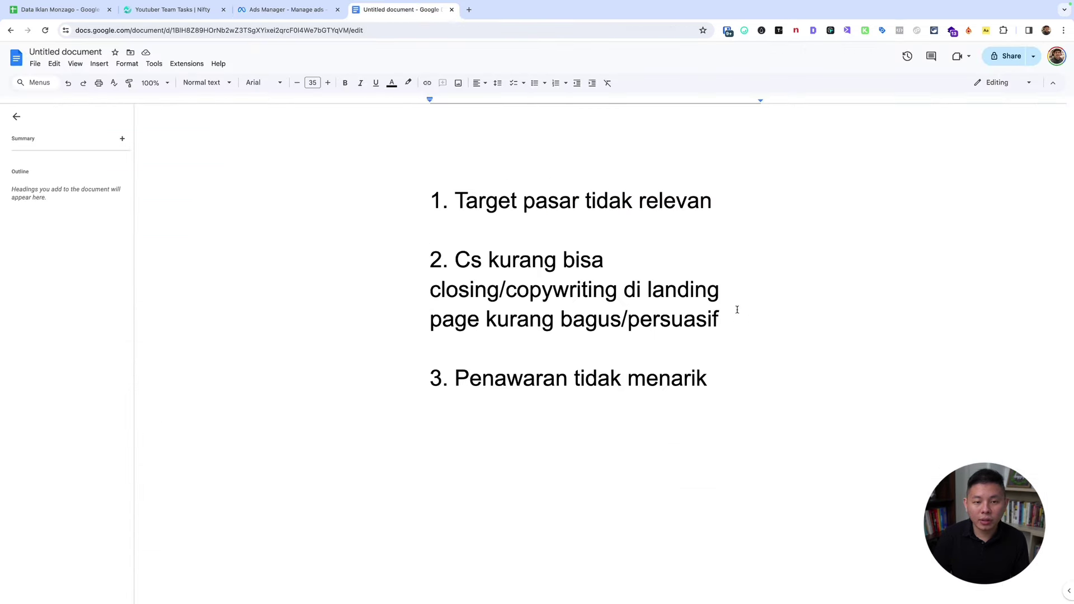
left_click(693, 354)
key("Return")
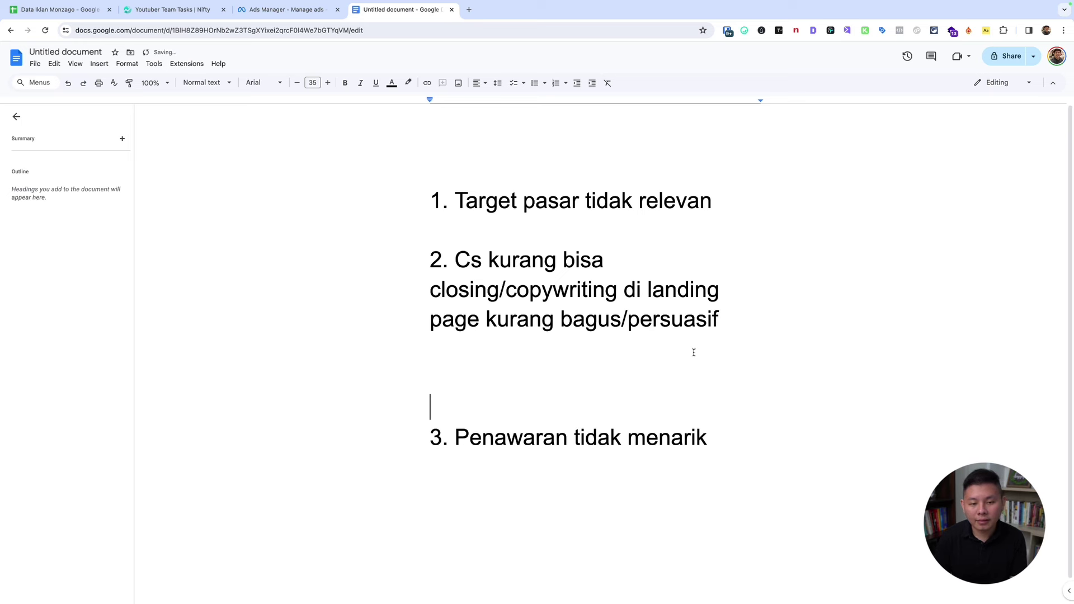
left_click(546, 232)
key("Return")
key("Return")
left_click(563, 439)
scroll(565, 439, "down", 3)
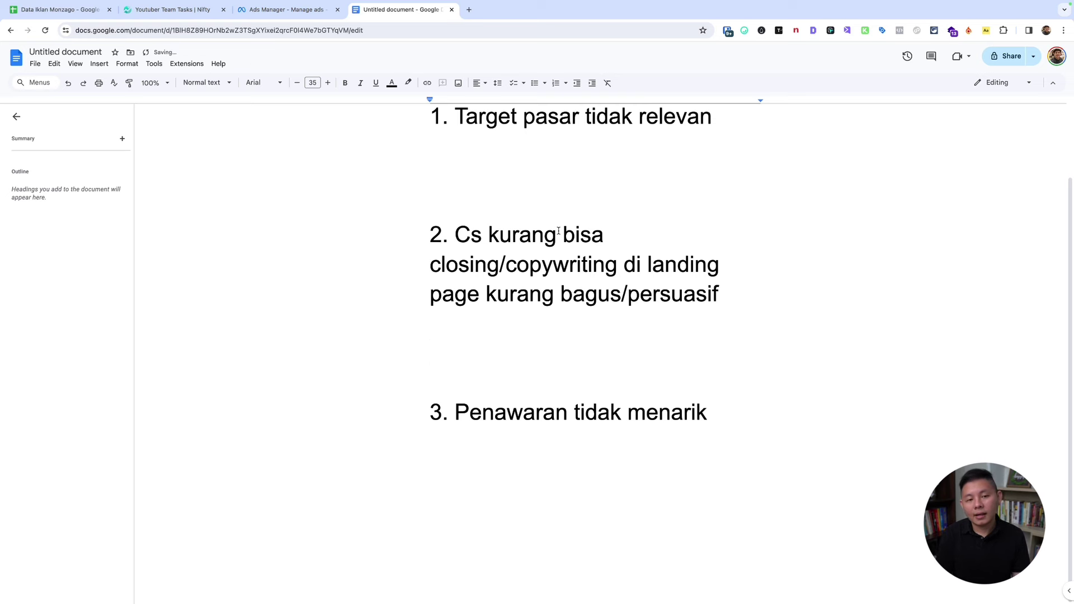
- Write the funnel "Klik iklan 1.000 > view konten 700 > lead 500 > wa 10" beneath point 2, followed by a new line
type("Klik iklan 1.")
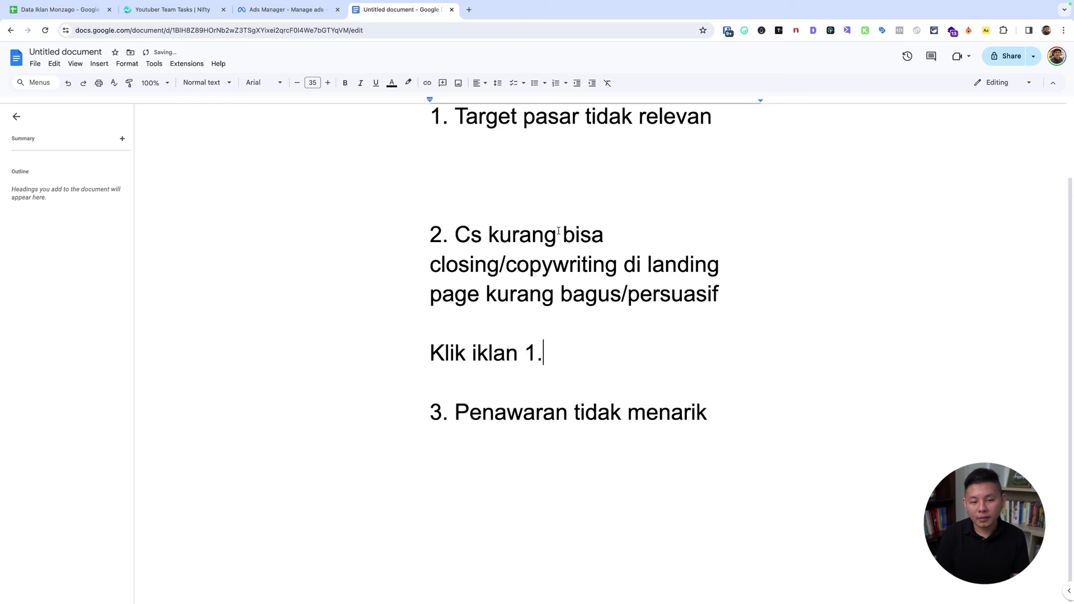
type("000 > ")
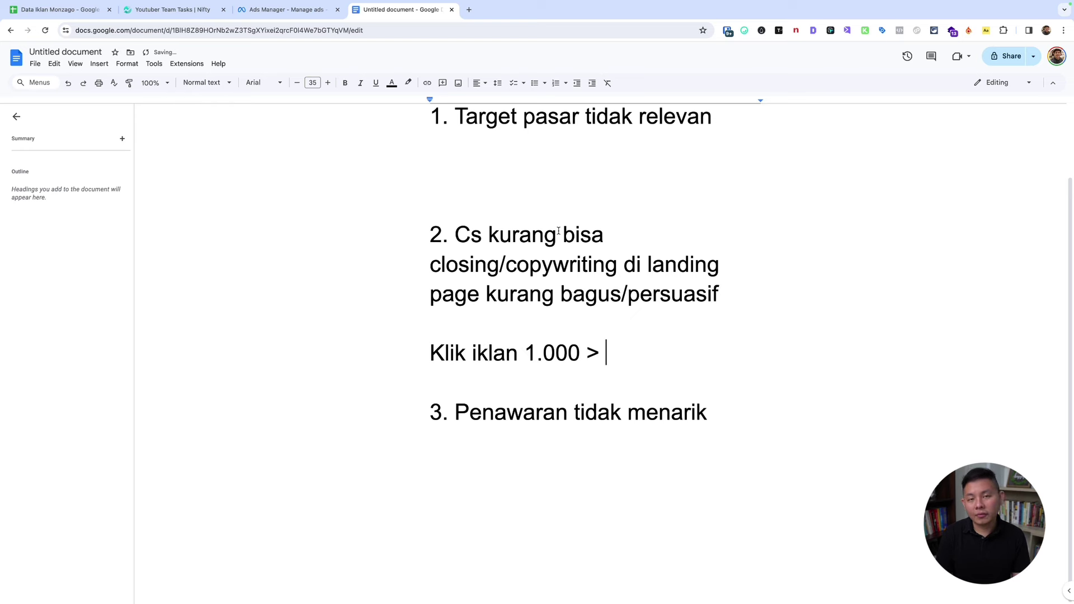
type("7.")
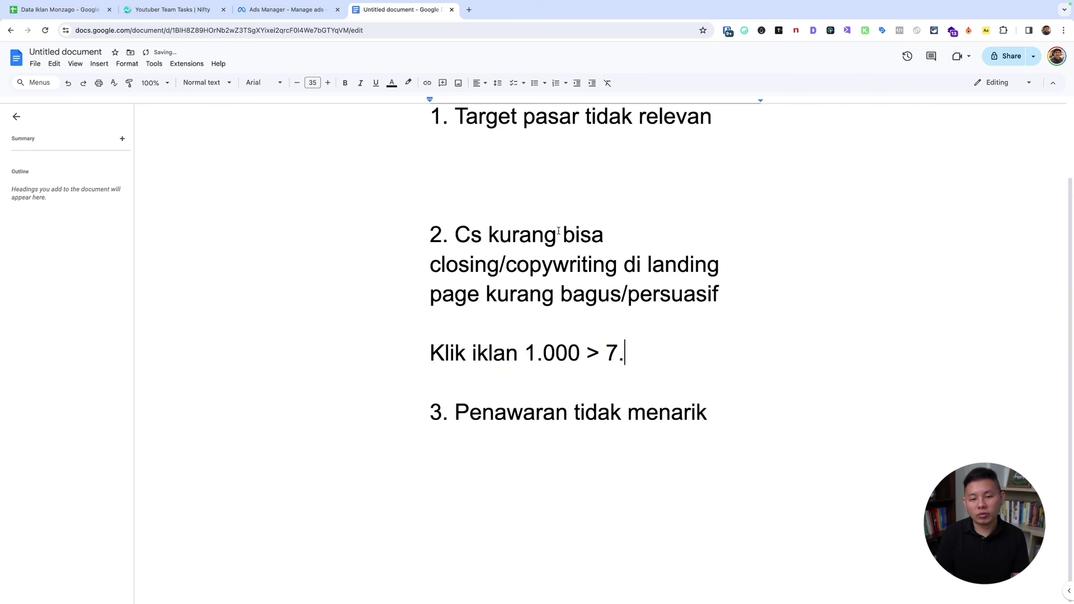
type("000")
key("BackSpace")
key("BackSpace")
key("BackSpace")
key("BackSpace")
type("view")
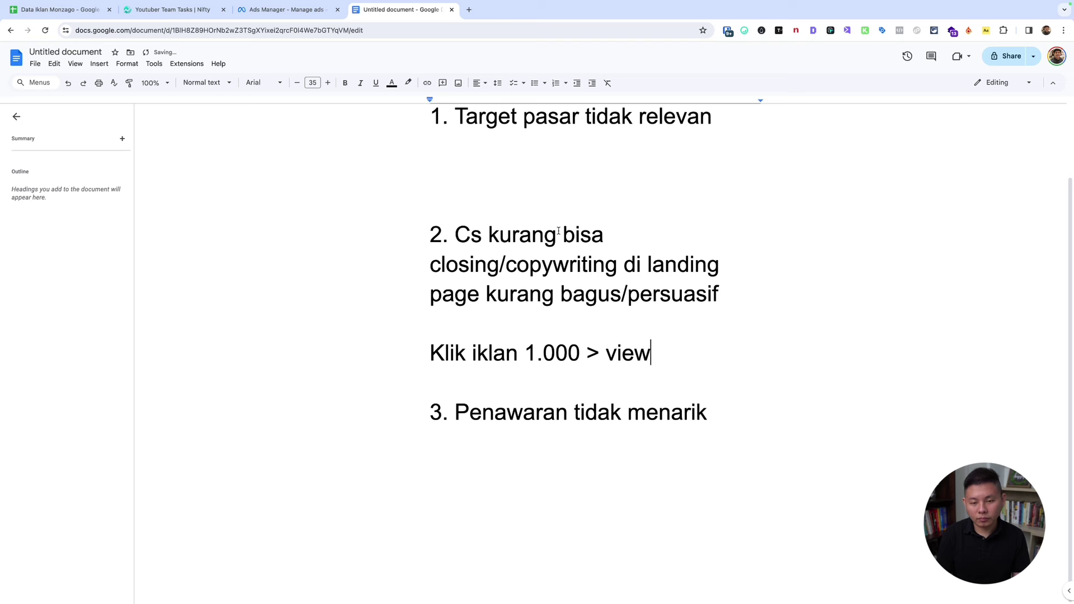
type(" konten 700 > ")
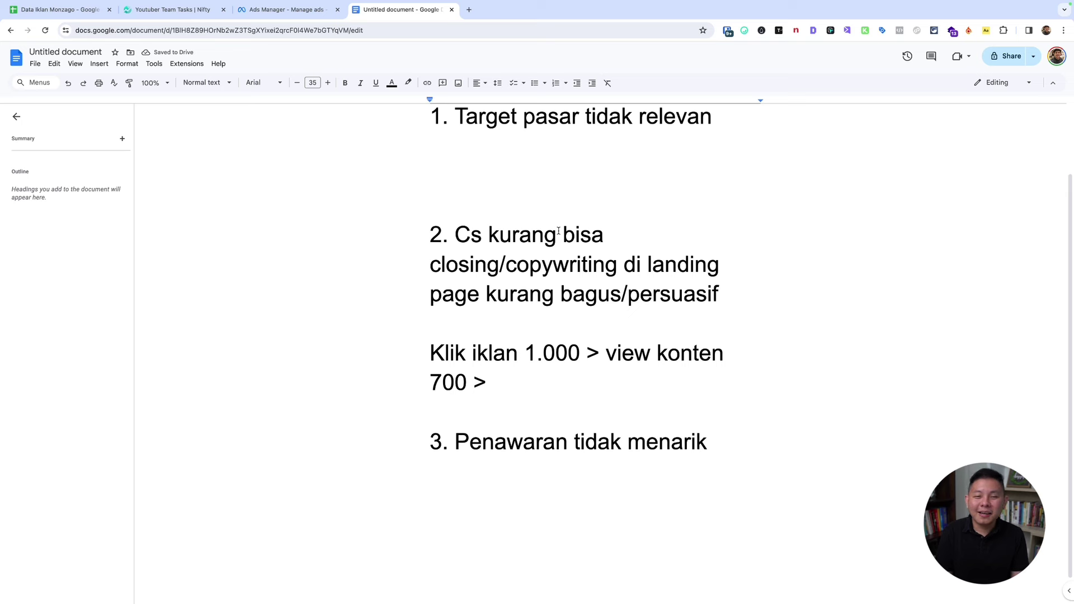
type("lead")
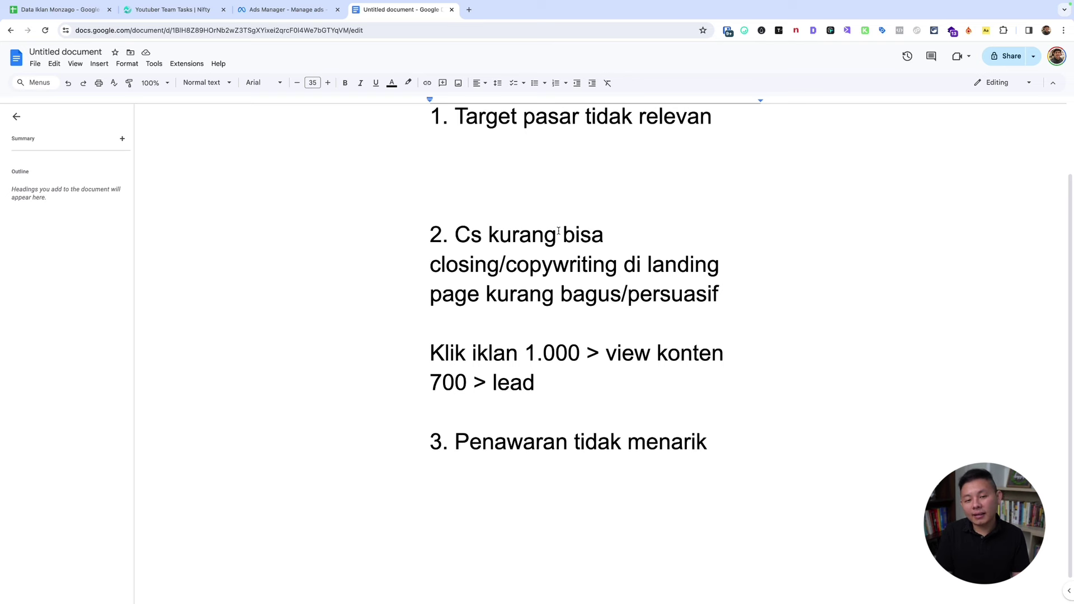
type("500 > wa")
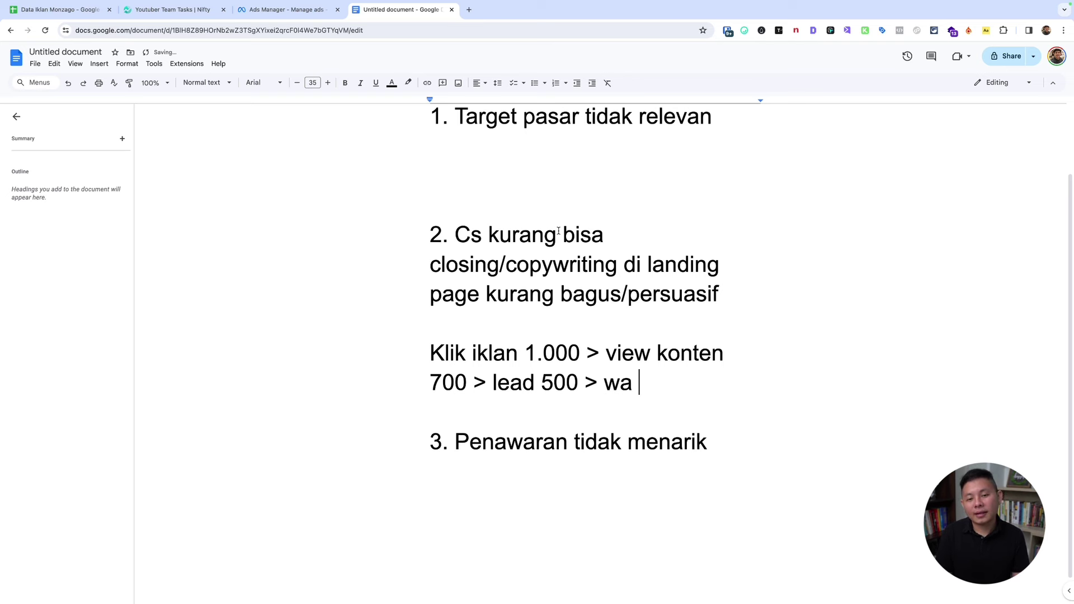
type(" 10")
key("Return")
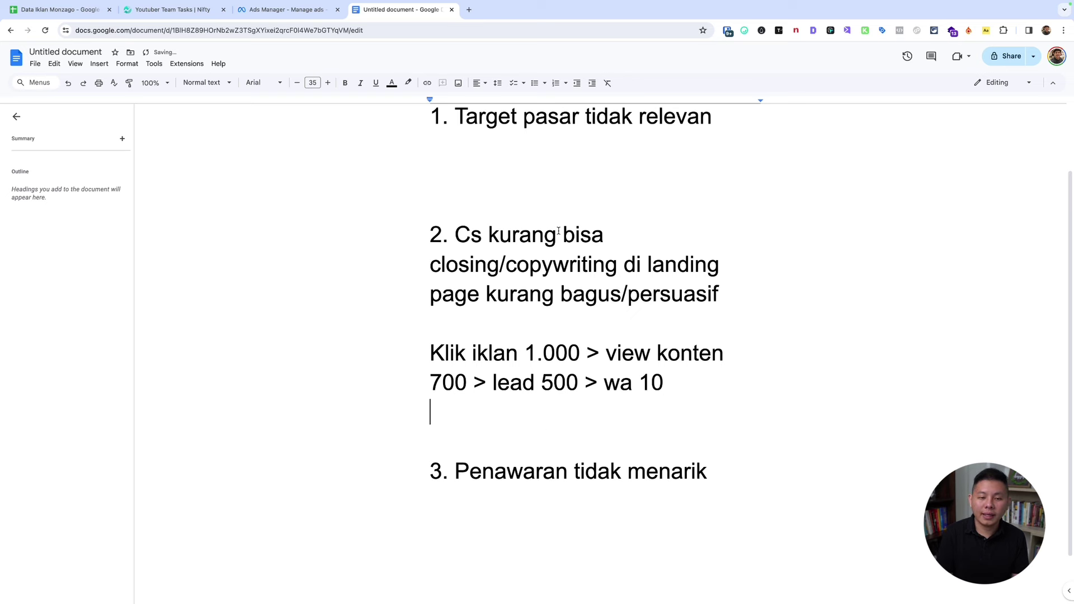
- Split the funnel text after "view konten", leaving a blank line before "700 > lead 500 > wa 10"
scroll(716, 382, "down", 1)
left_click(733, 293)
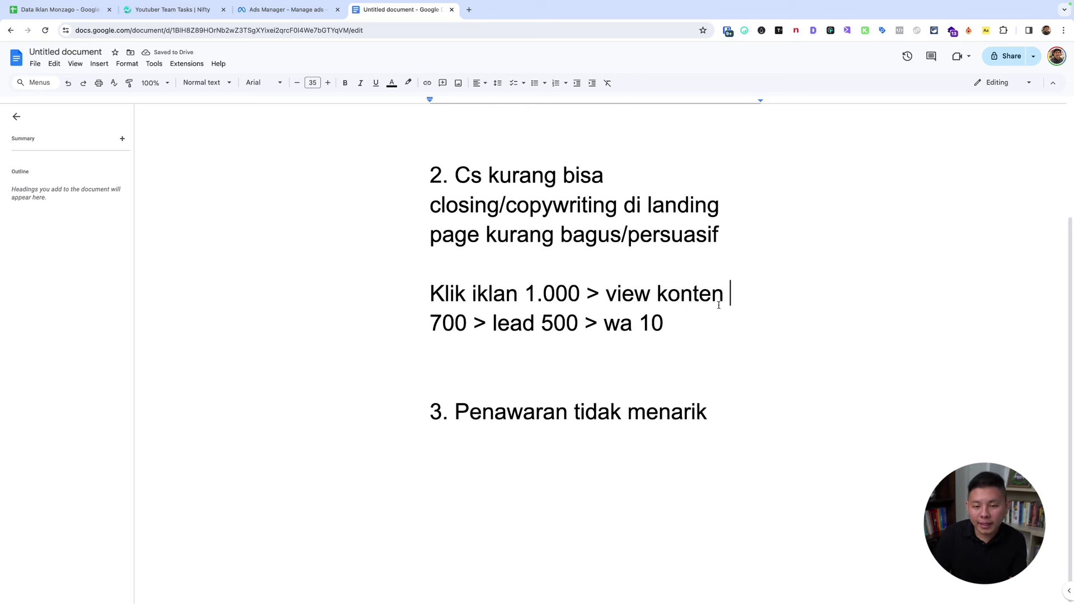
key("Right")
key("Return")
left_click(501, 325)
key("Down")
key("alt+Right")
key("alt+Right")
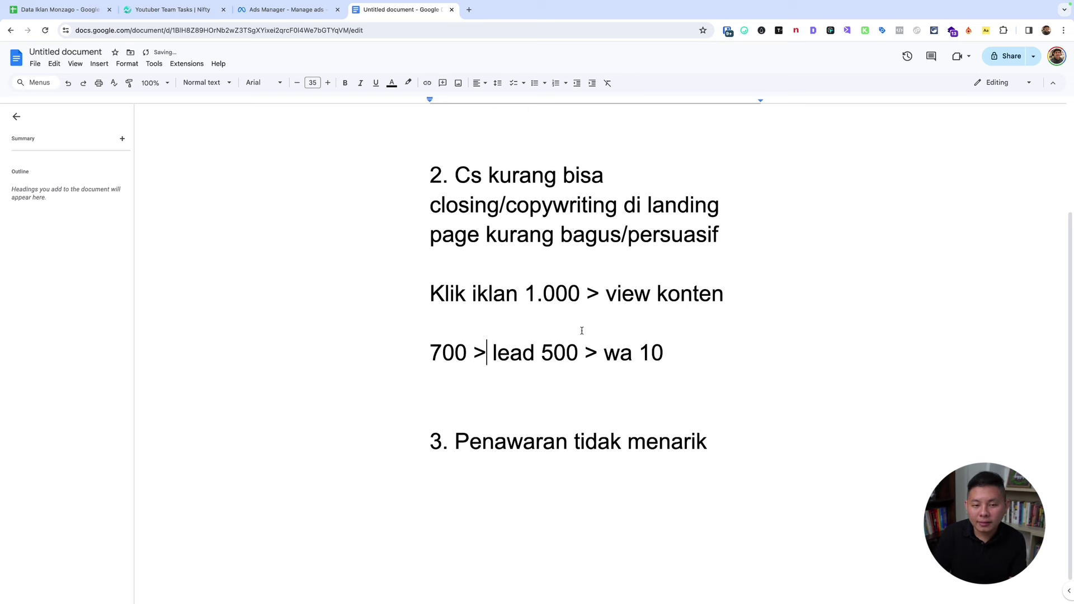
key("alt+Right")
key("alt+Right")
key("alt+Right")
double_click(618, 324)
left_click(618, 324)
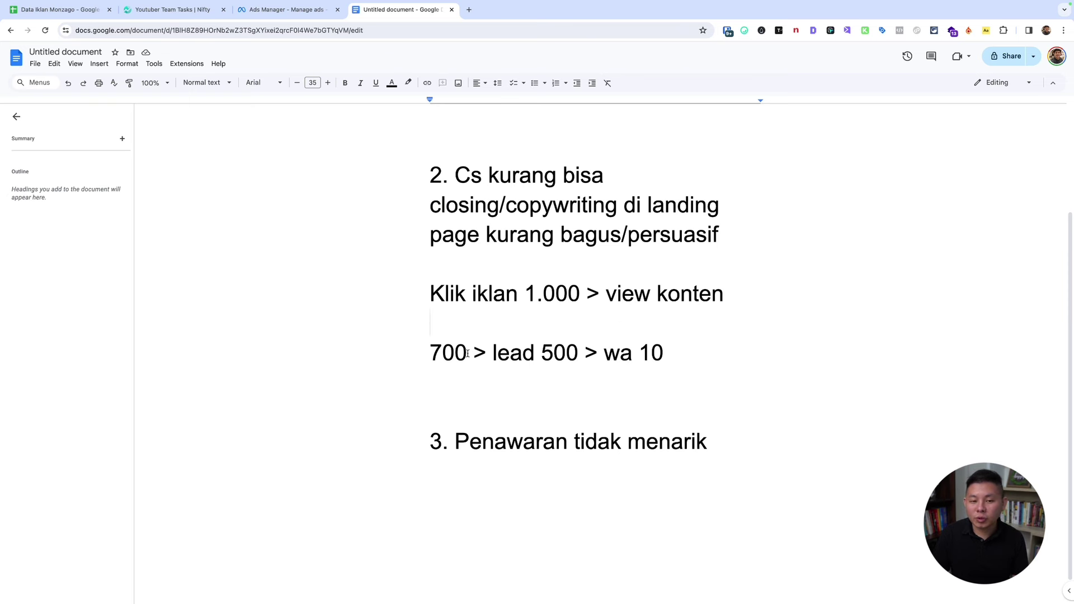
- Add "(70%)" after 700 in the funnel text and place the insertion point after "lead 500"
type("(70%)")
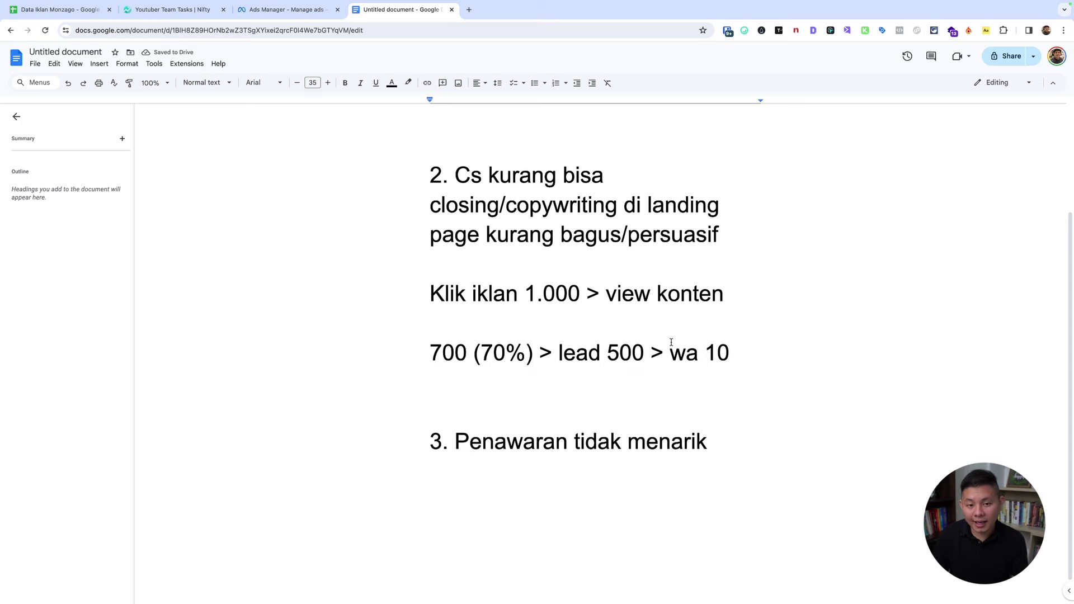
left_click(653, 353)
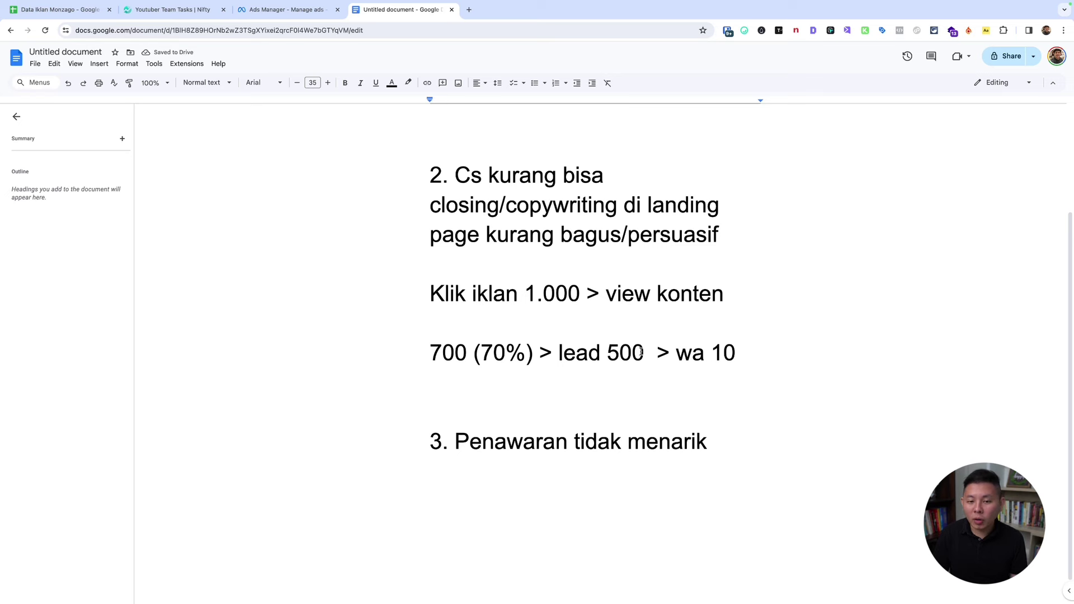
- Open the Swipe Pages landing page builder, swipepages.com, in a new browser tab
left_click(469, 9)
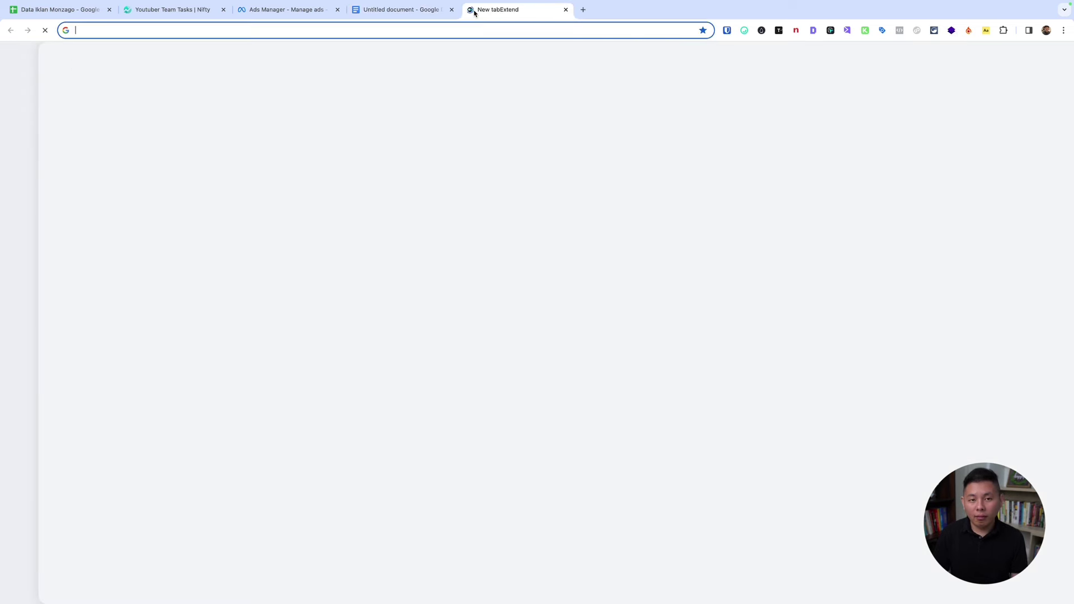
type("halaman")
key("ctrl+a")
type("m")
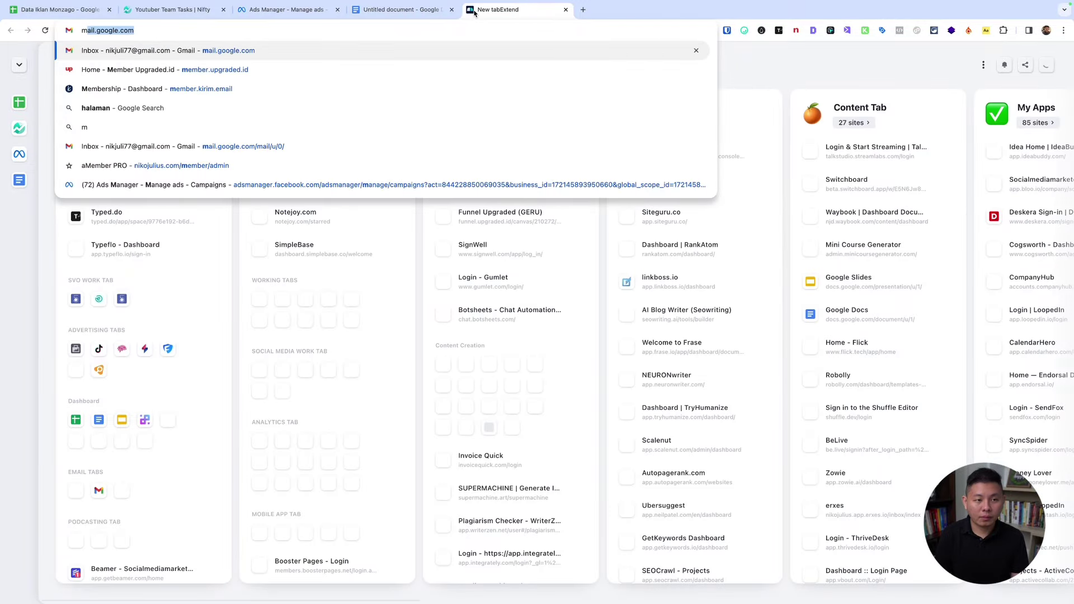
type("agical toys")
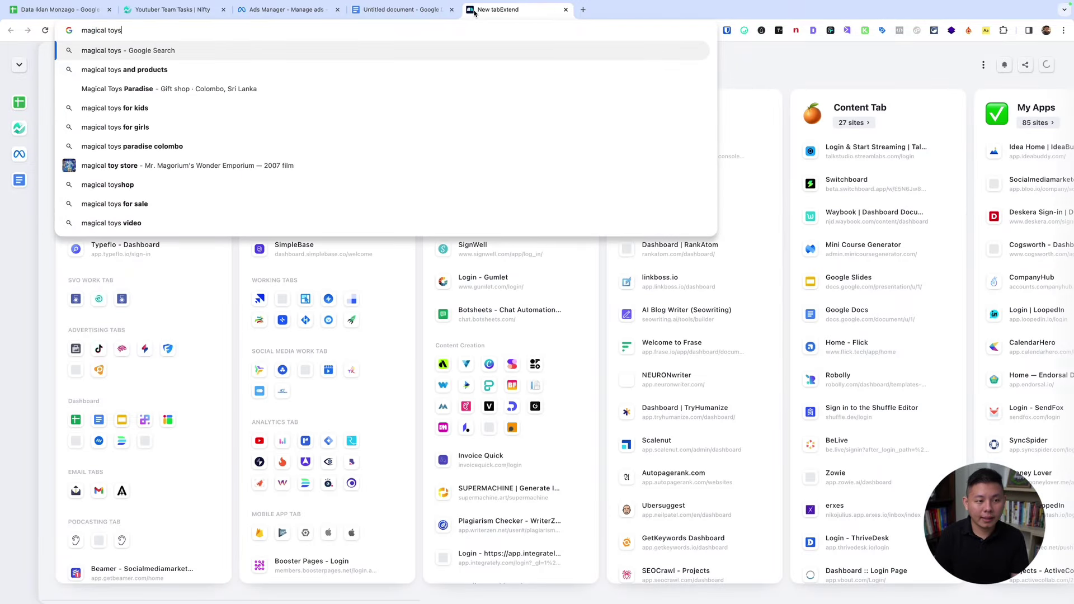
key("ctrl+a")
type("s")
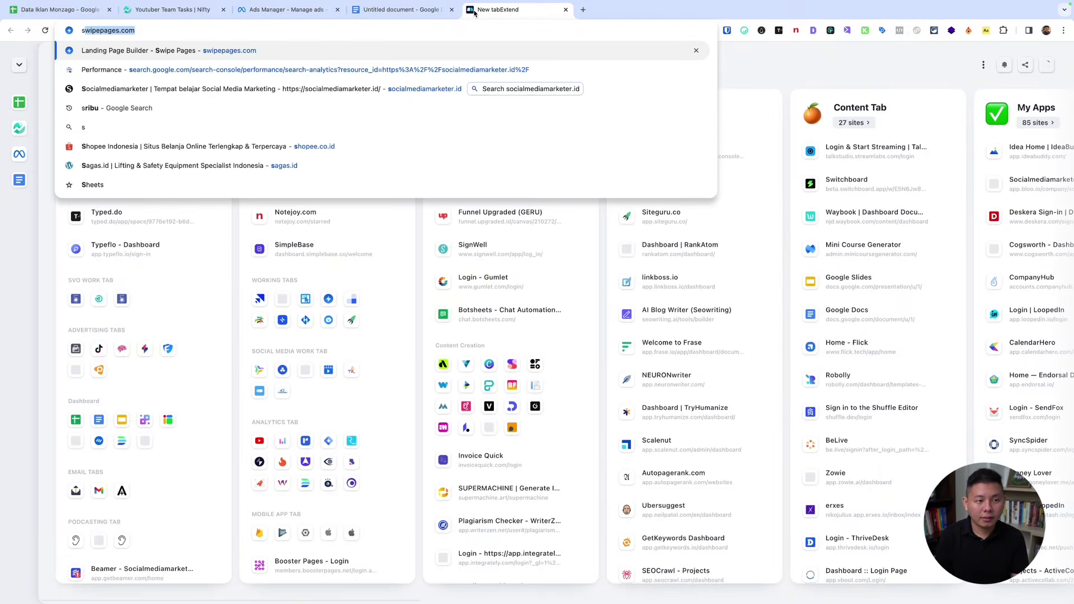
key("Return")
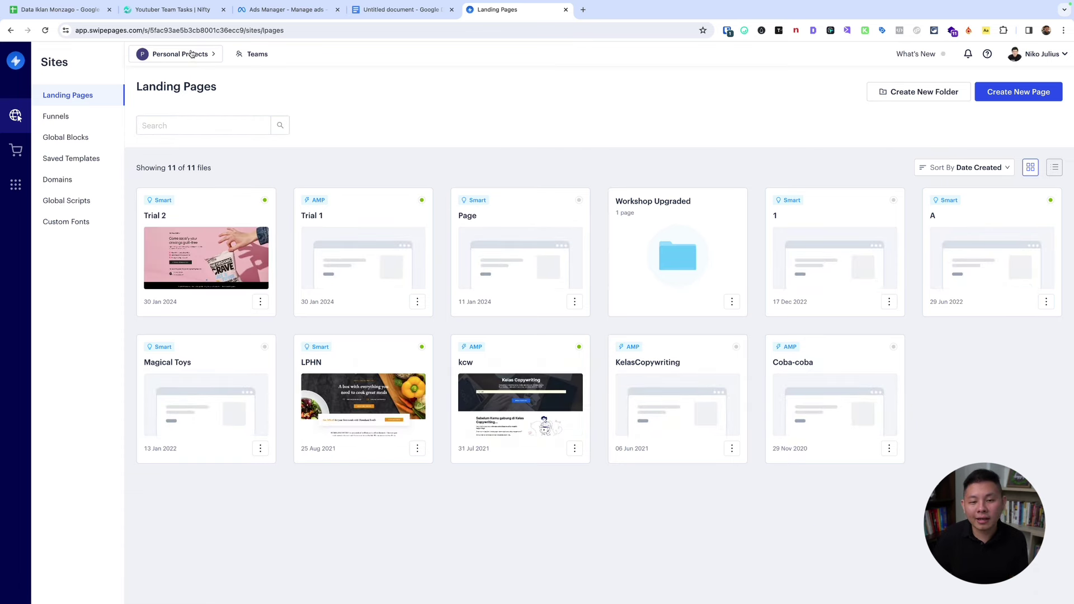
- Switch to the Socialmediamarketer sub-account and open its "Magical Toys - Magical Book" landing page
left_click(235, 407)
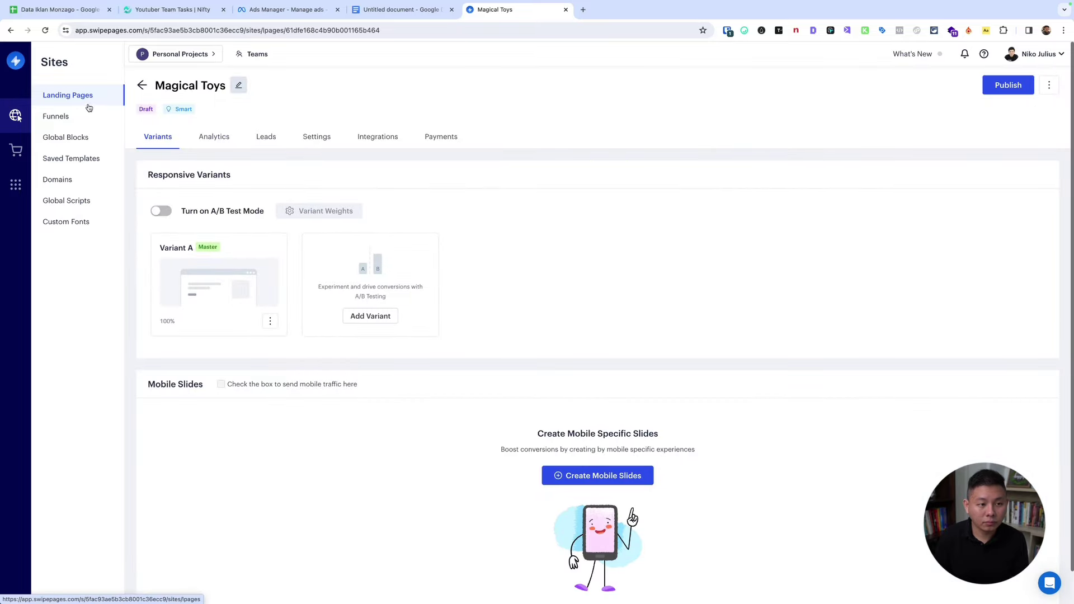
left_click(184, 54)
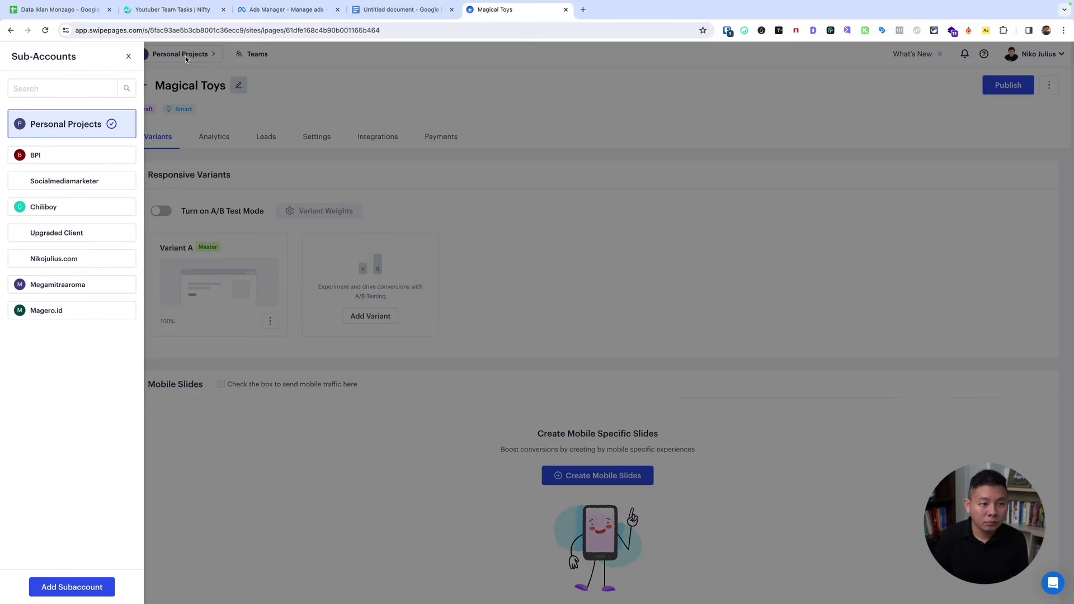
left_click(68, 184)
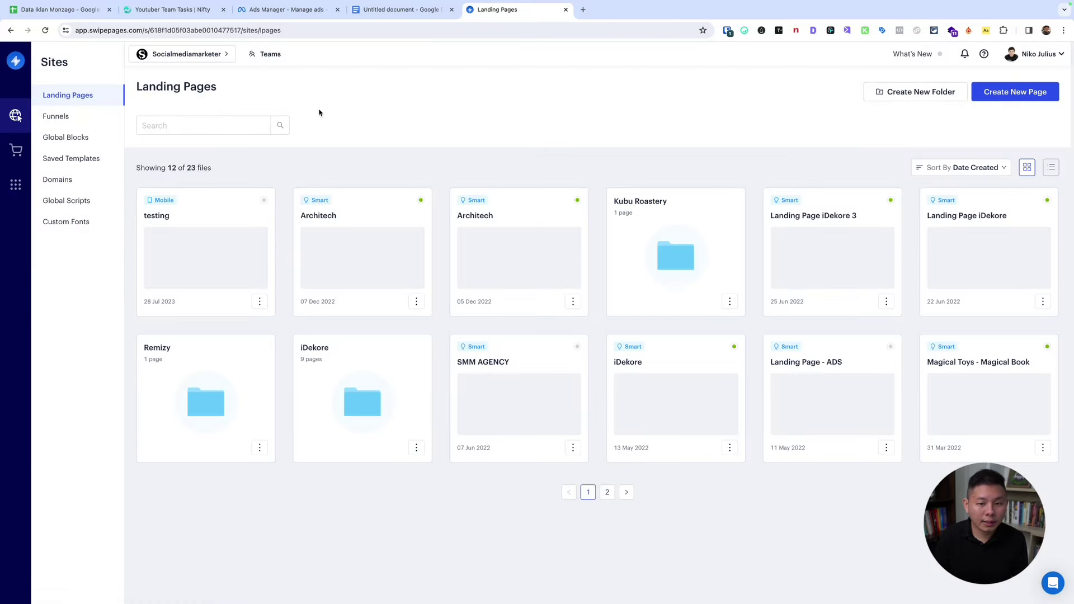
left_click(184, 53)
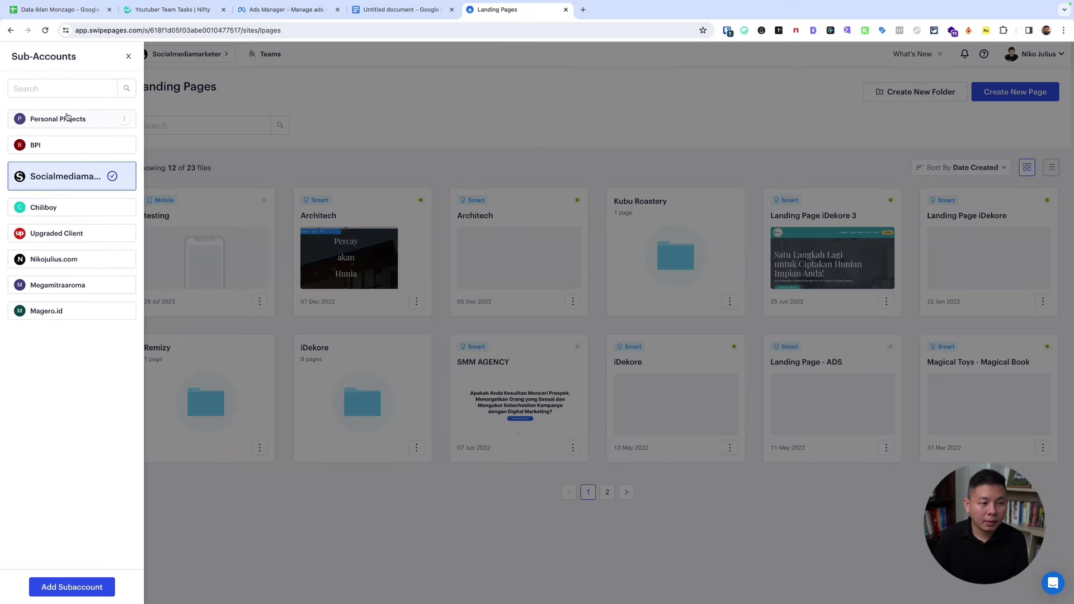
left_click(676, 103)
left_click(982, 386)
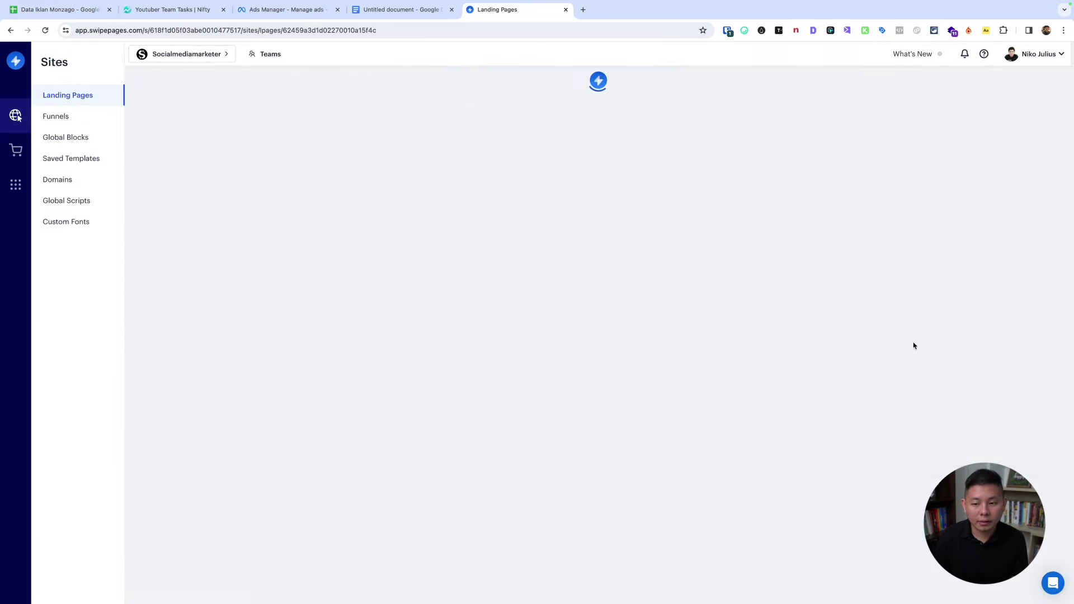
- Try the page's published URL, open a preview of Variant A, and close the published page's tab
left_click(271, 113)
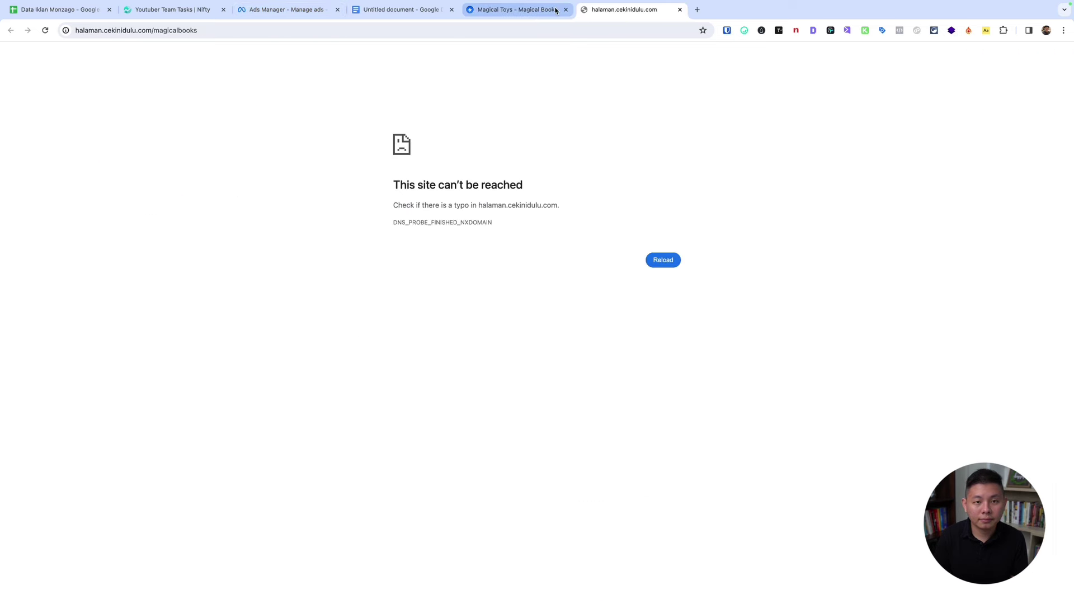
left_click(518, 11)
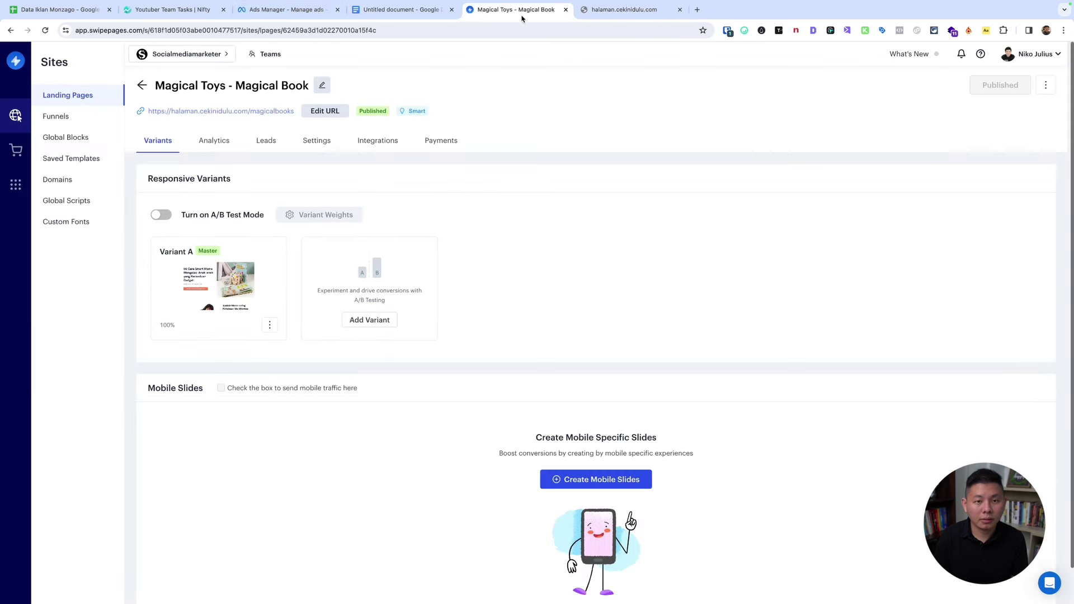
left_click(270, 325)
left_click(278, 343)
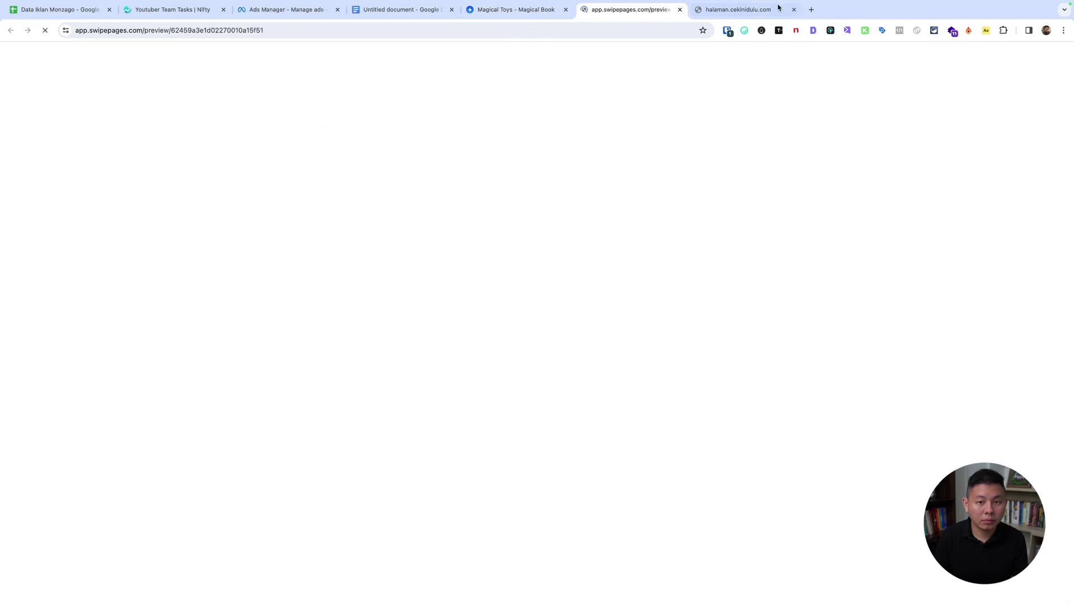
left_click(794, 10)
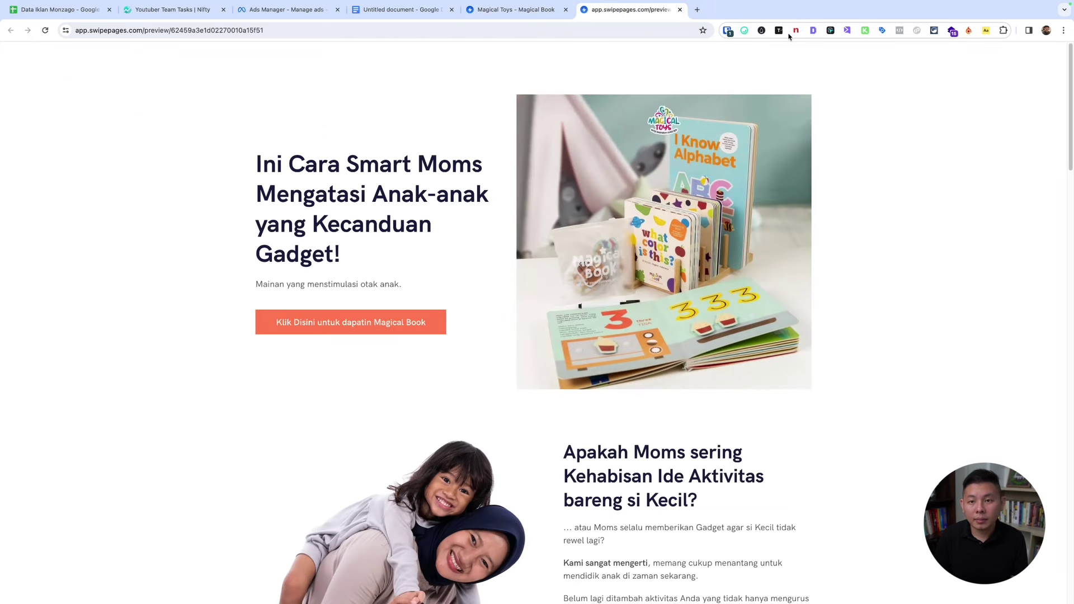
- Check the Magical Book landing page preview with Meta Pixel Helper and skim its opening section
left_click(899, 31)
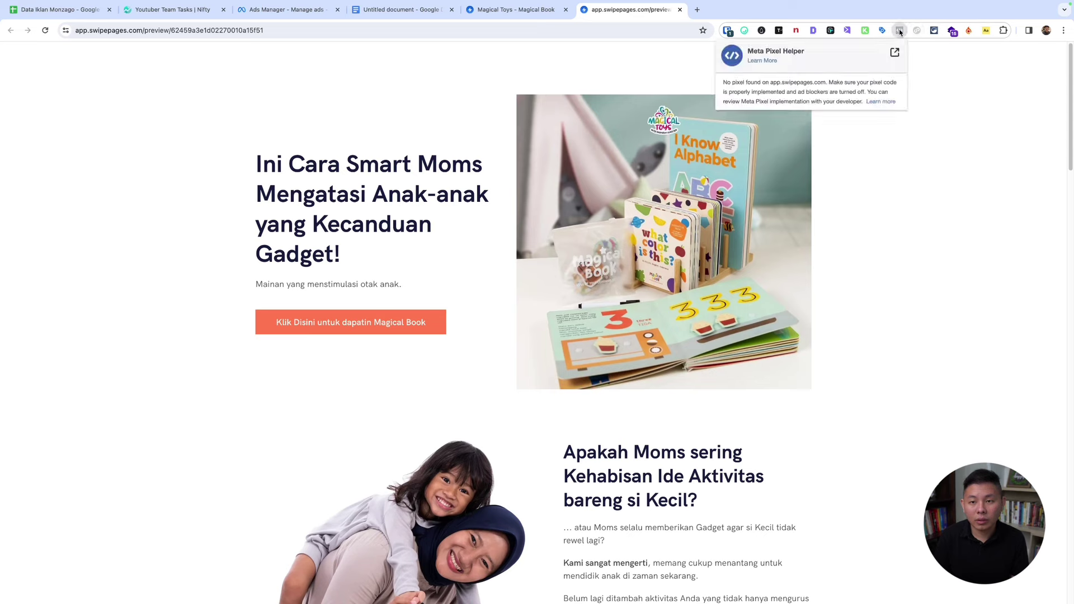
left_click(870, 466)
scroll(869, 459, "down", 5)
scroll(861, 280, "up", 5)
right_click(859, 164)
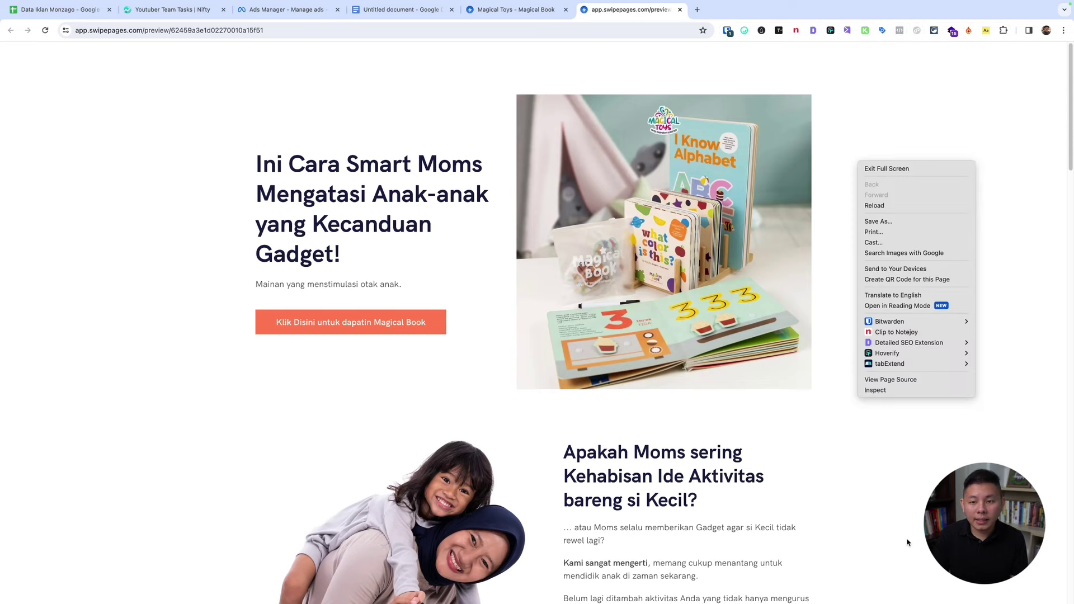
key("Escape")
- Review the funnel in the Google Docs notes and reorder the browser tabs so the page preview sits beside them
left_click(401, 10)
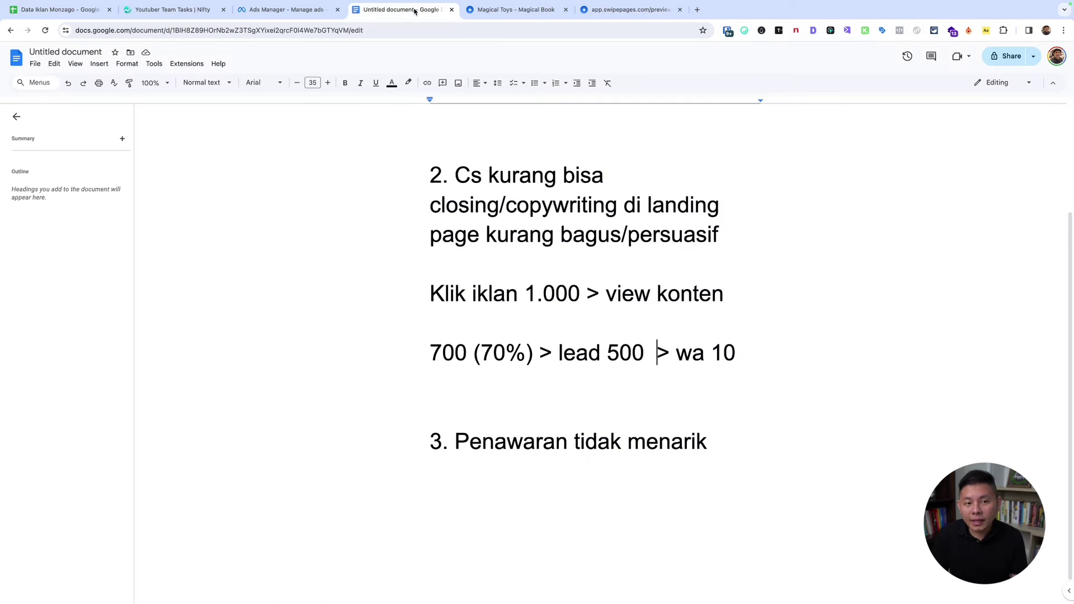
scroll(578, 461, "down", 2)
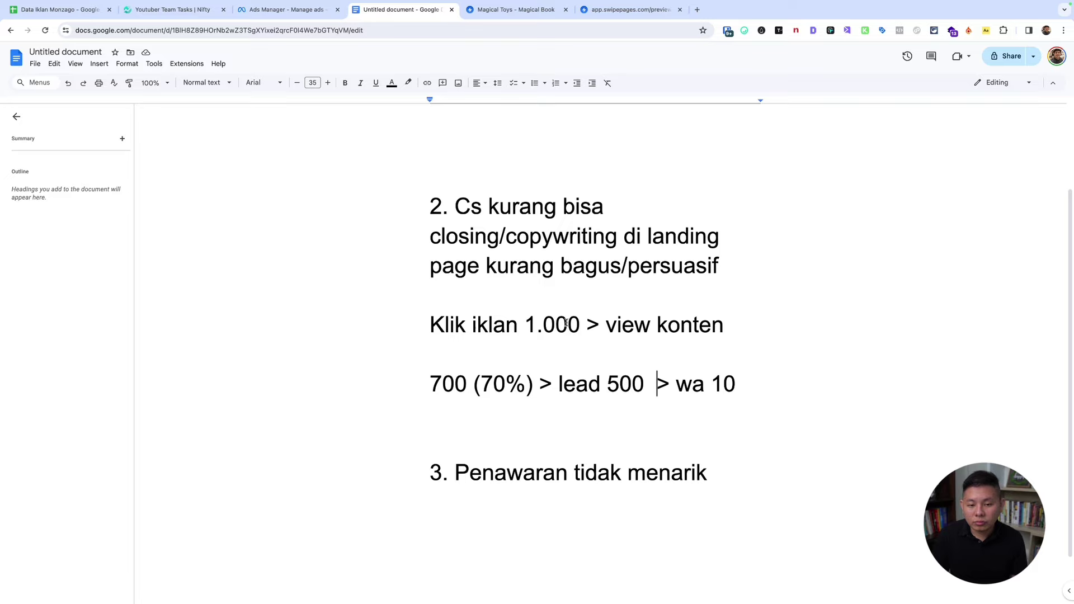
left_click(615, 9)
left_click_drag(616, 10, 518, 9)
- Examine the landing page preview from the problem section through the product features to the customer testimonials
scroll(532, 369, "down", 6)
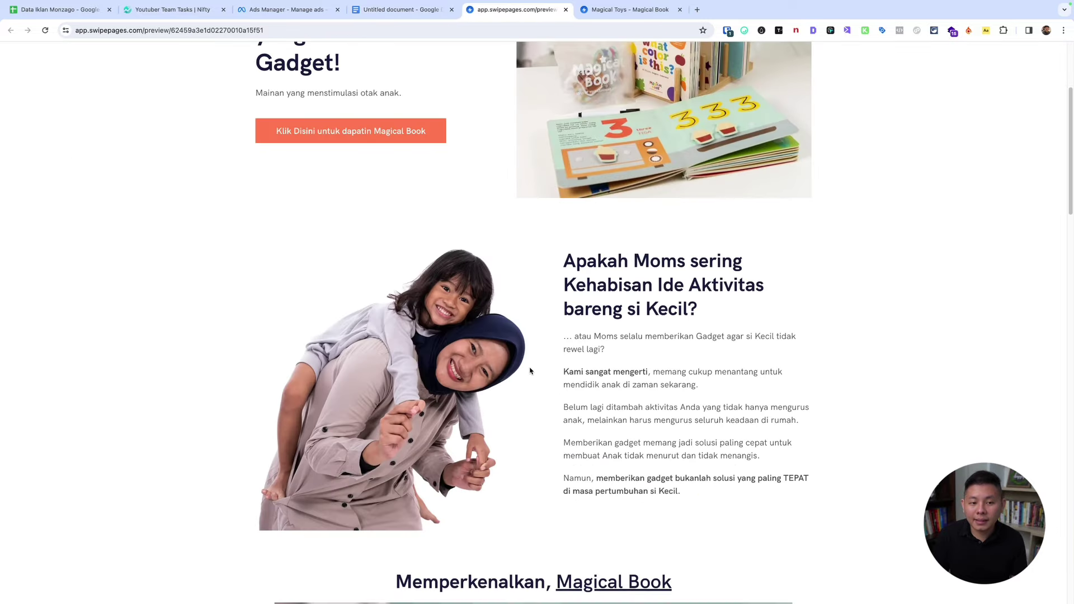
scroll(476, 344, "down", 9)
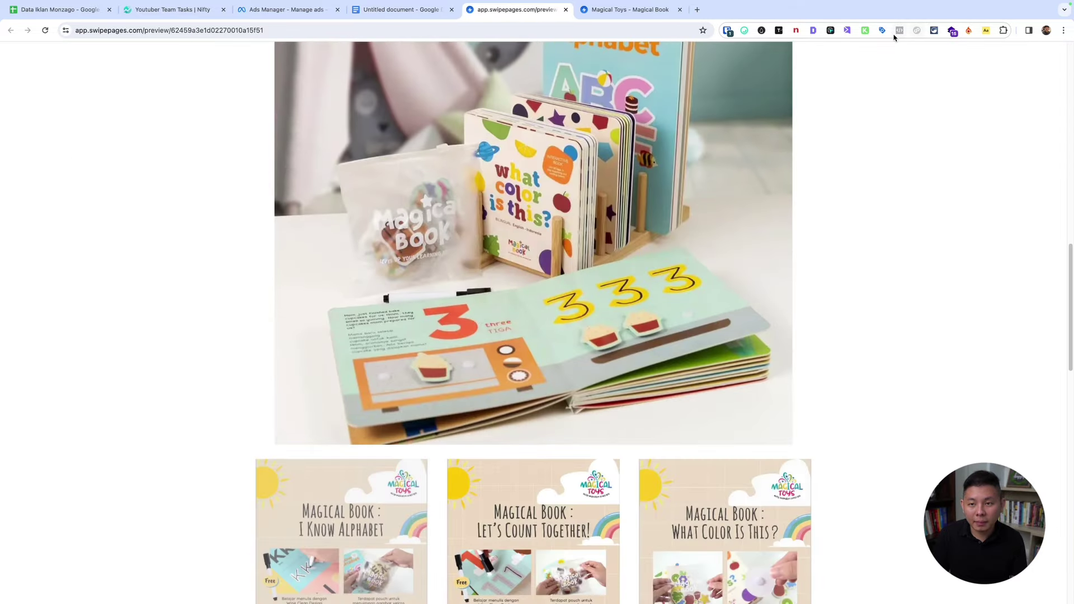
left_click(899, 30)
left_click(900, 32)
scroll(878, 341, "down", 17)
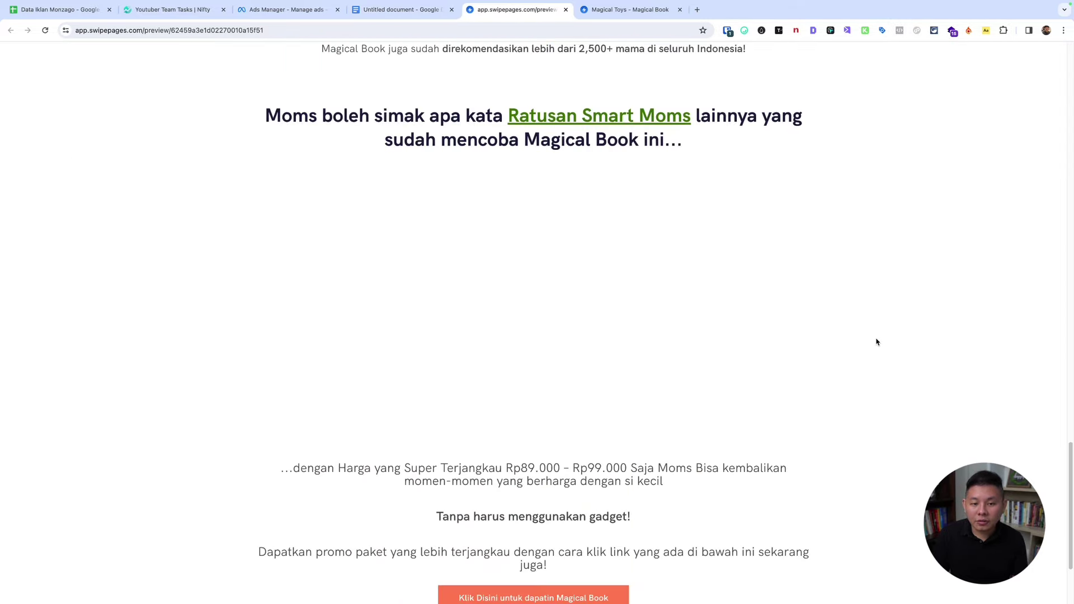
scroll(876, 342, "up", 5)
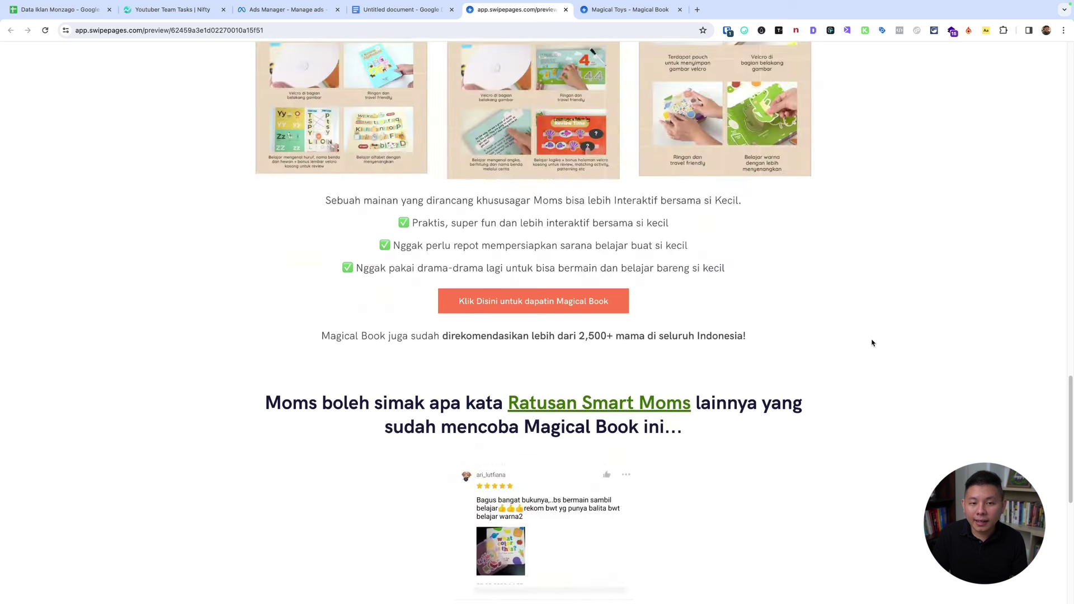
- Follow the page's "Klik Disini untuk dapatin Magical Book" link, check the WhatsApp contact page with Meta Pixel Helper, and return to the preview
left_click(601, 303)
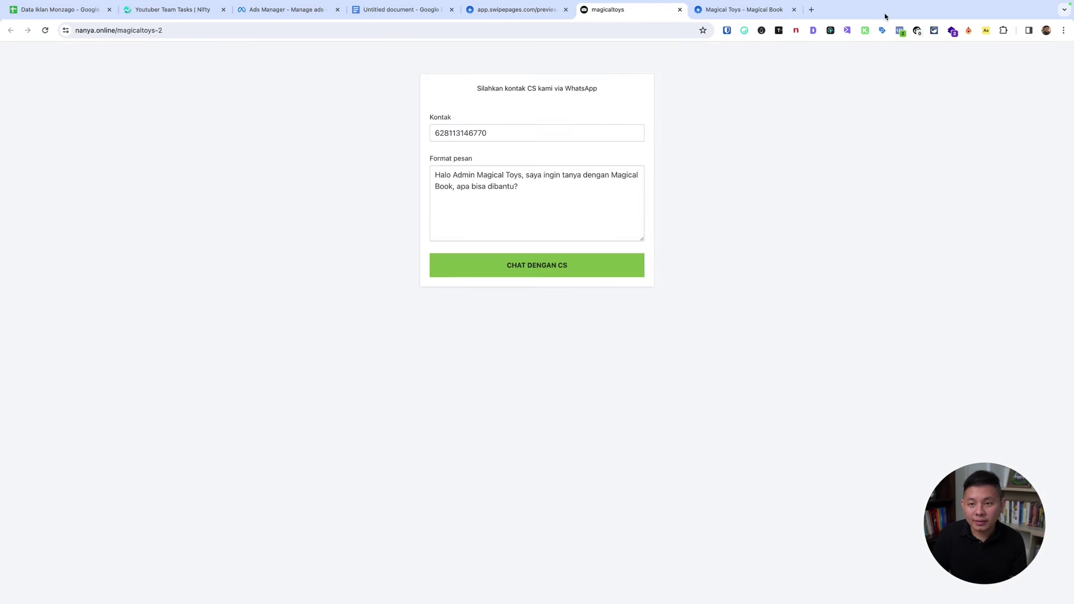
left_click(897, 31)
left_click_drag(730, 140, 778, 132)
key("Escape")
left_click(518, 12)
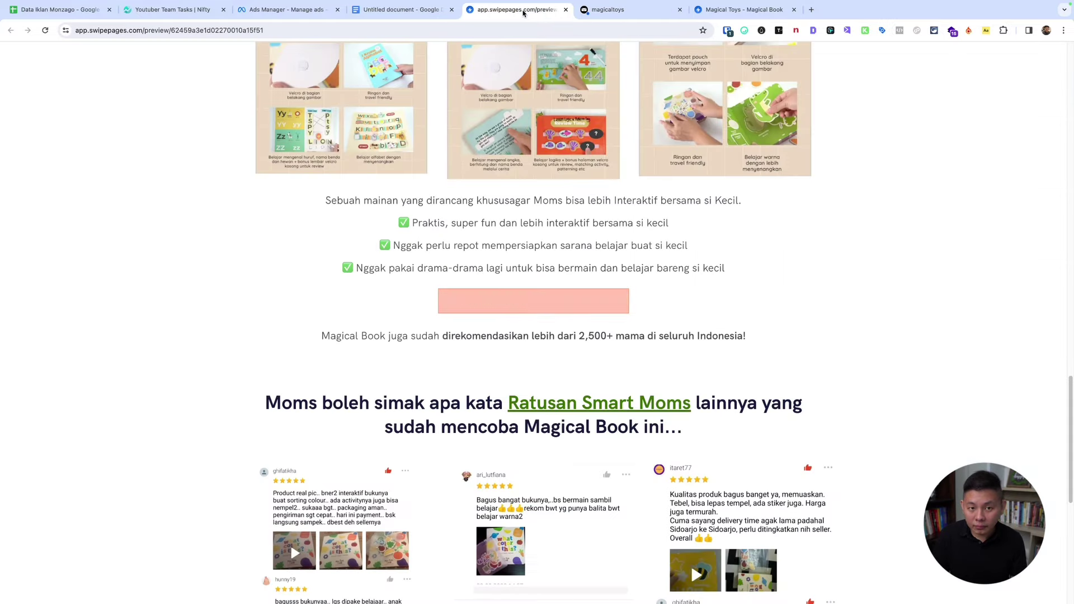
- Return to the Google Docs notes, calculate 500/700 in Spotlight, and add "(71%)" after "lead 500"
left_click(375, 11)
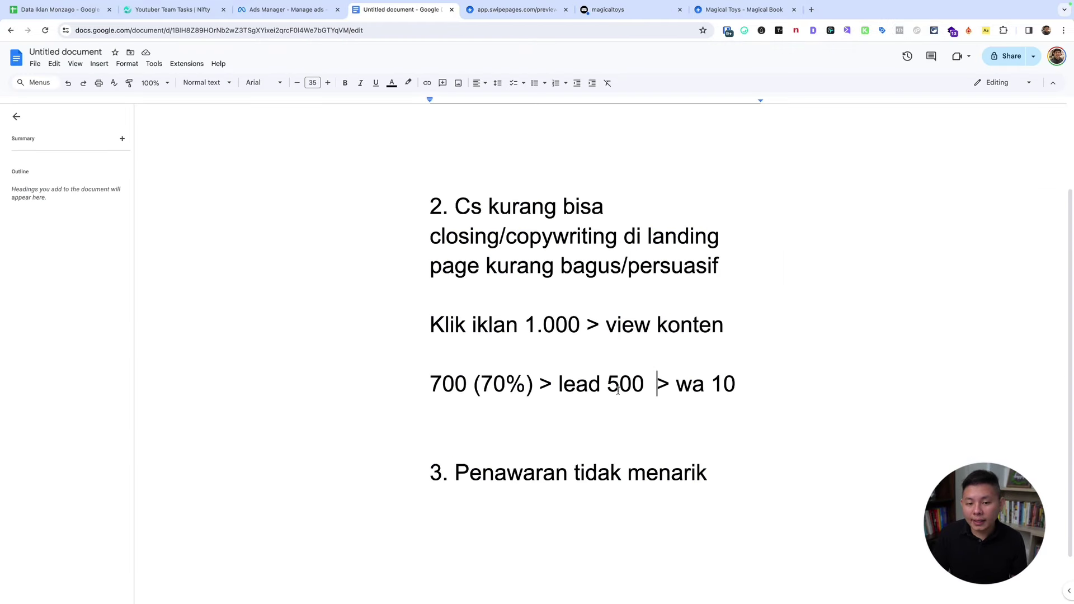
key("super+space")
type("500/")
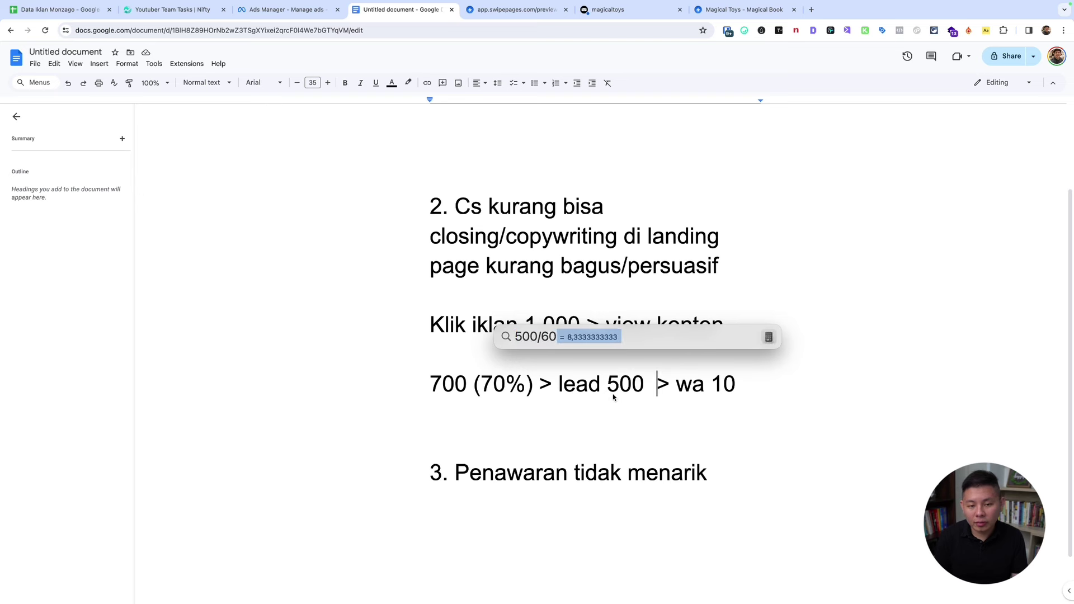
type("700")
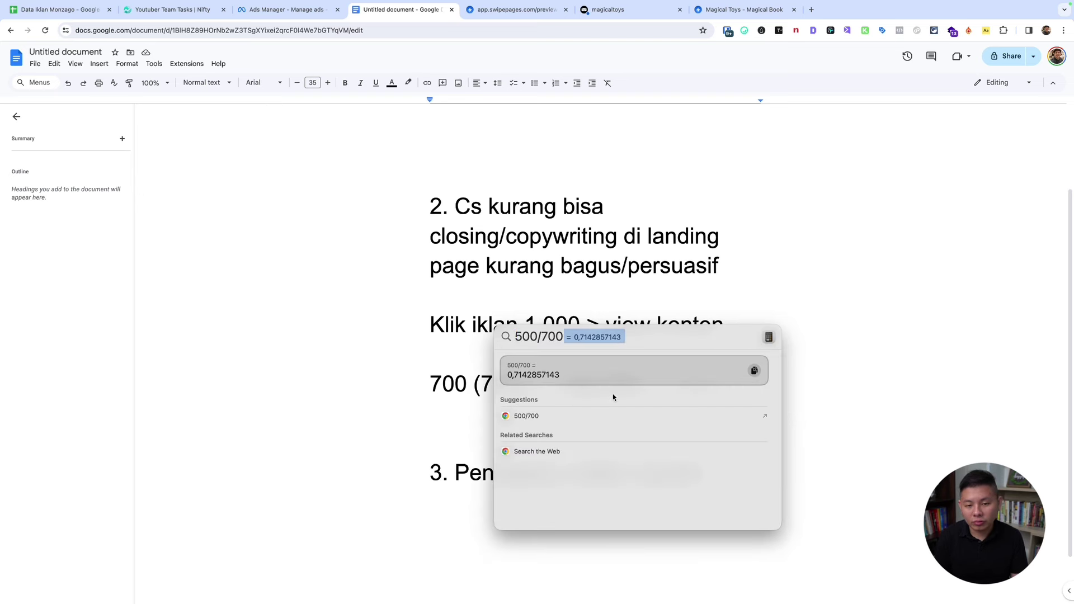
key("Escape")
key("Escape")
type("(71%")
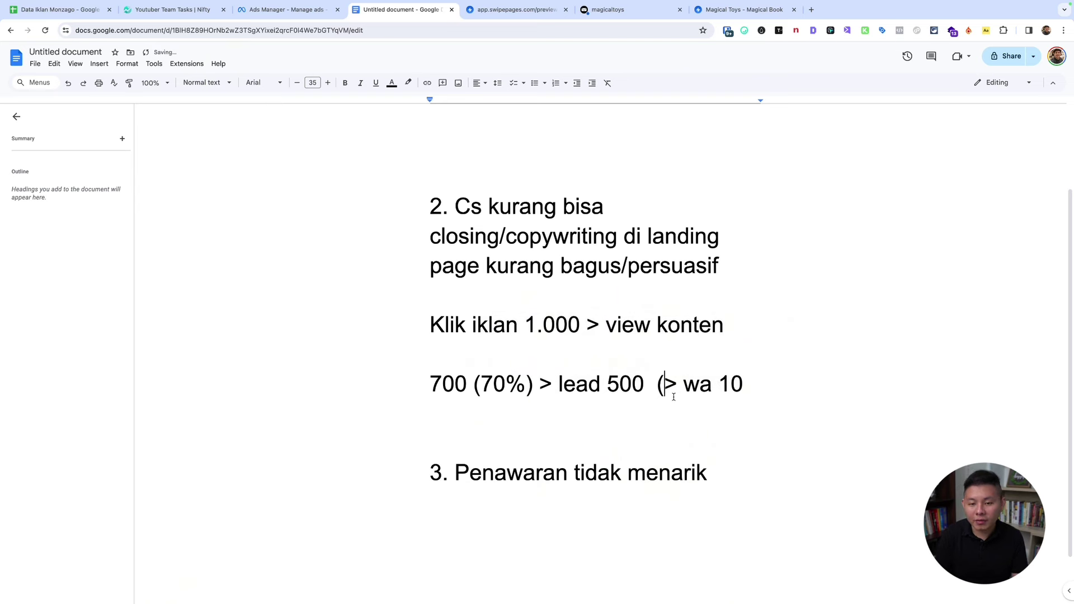
type(")")
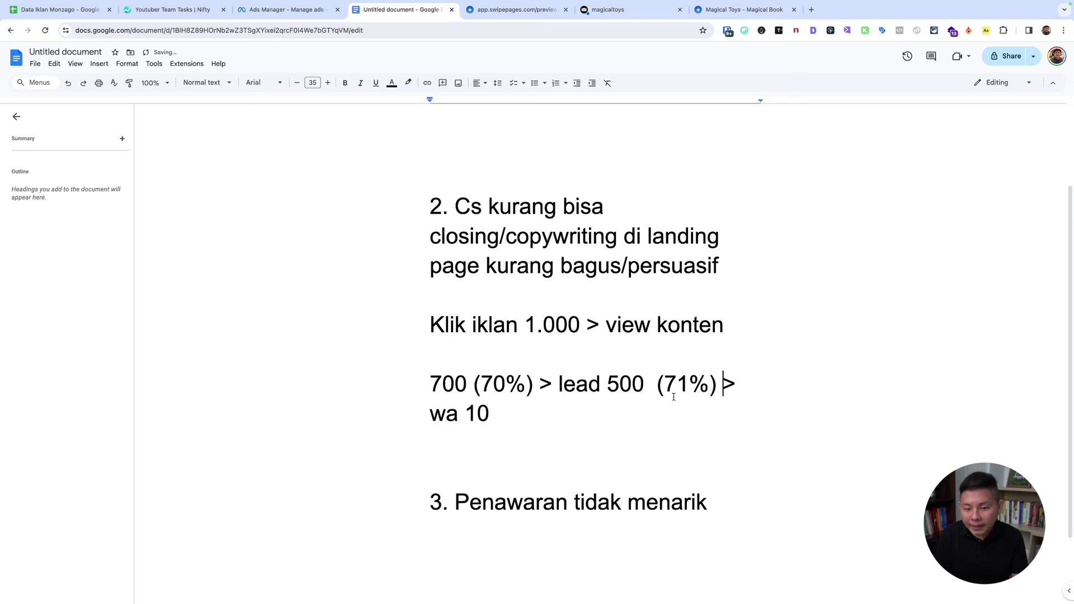
- Place the insertion point after "wa 10" and calculate 10/500*100 in Spotlight
double_click(505, 415)
left_click(518, 413)
key("super+space")
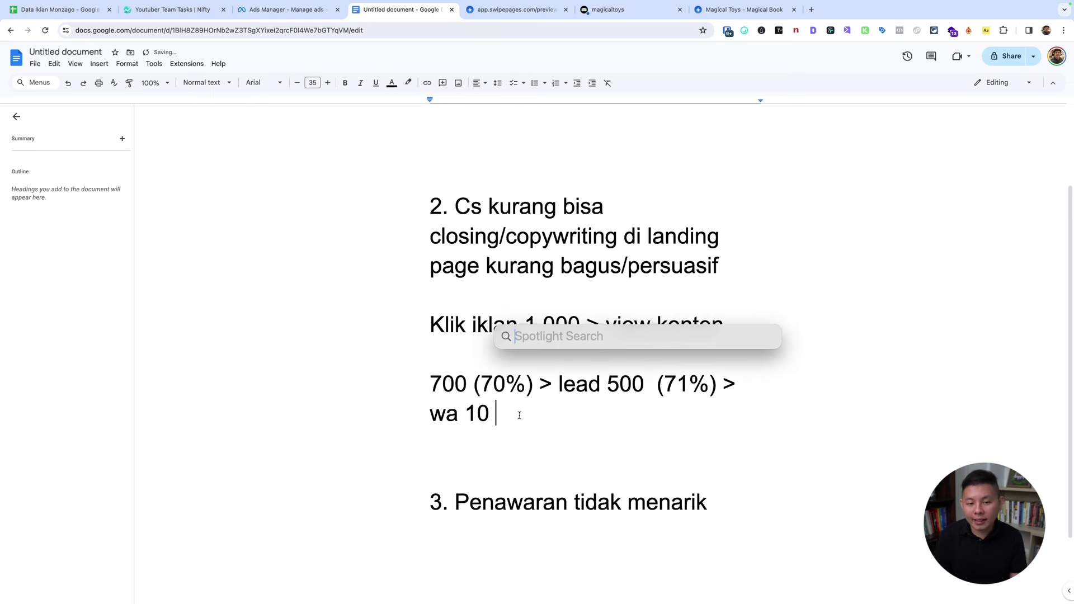
type("10/500(")
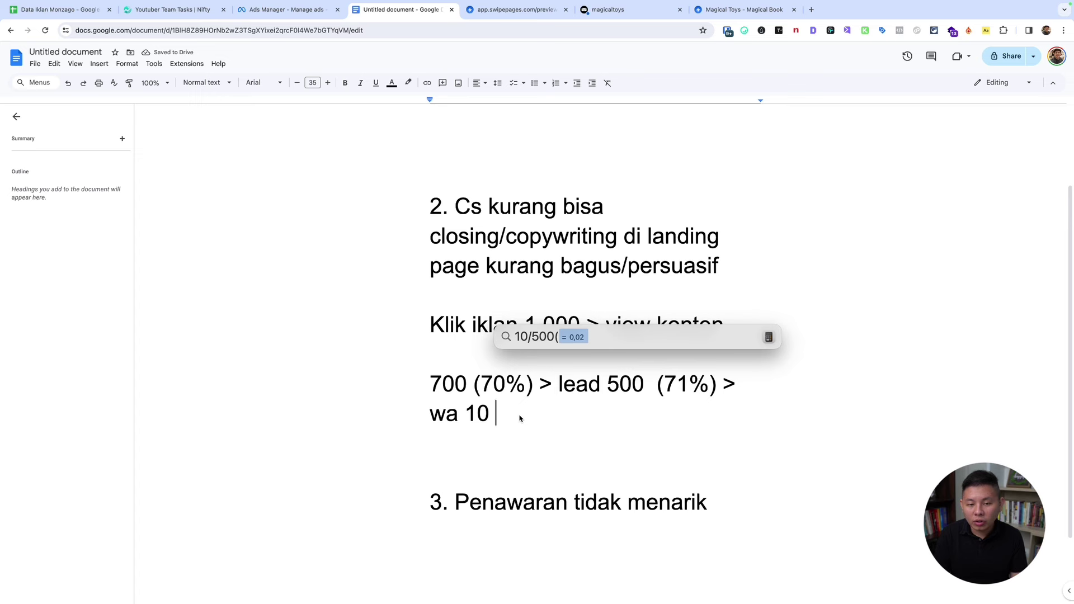
key("BackSpace")
type("*100")
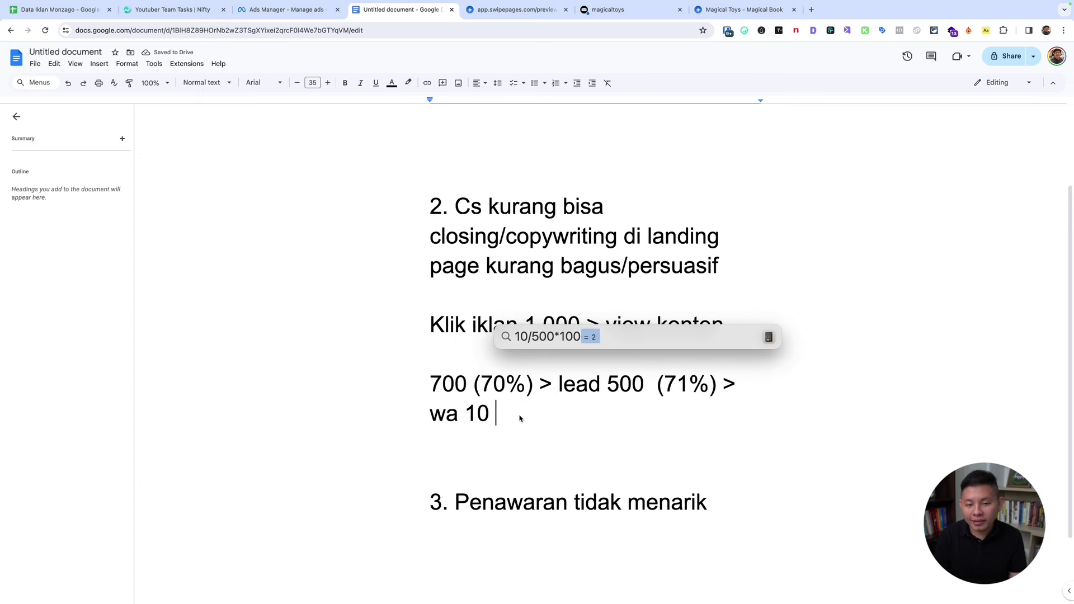